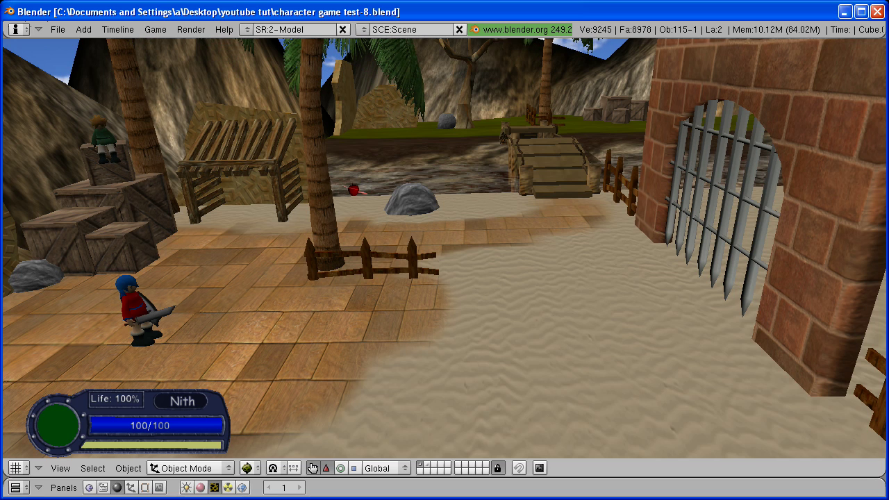
Walk the character around the running game to review the life HUD, and end the game.
key(Right)
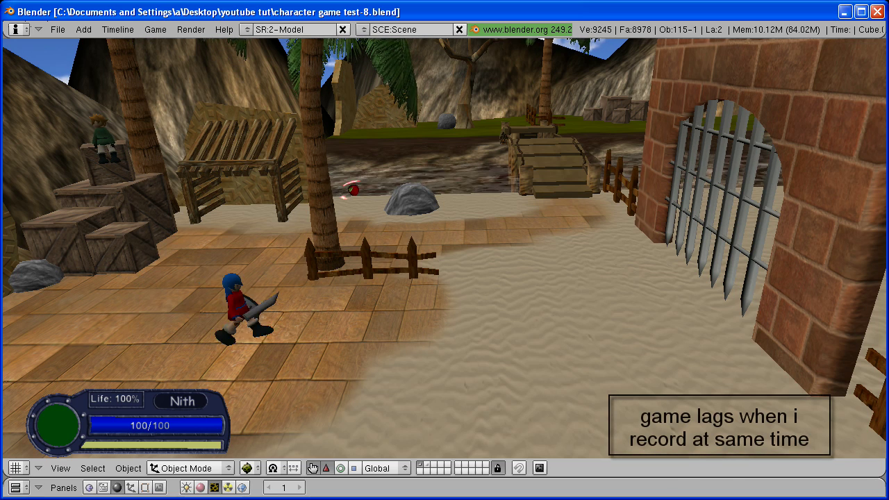
key(Down)
key(Up)
key(Left)
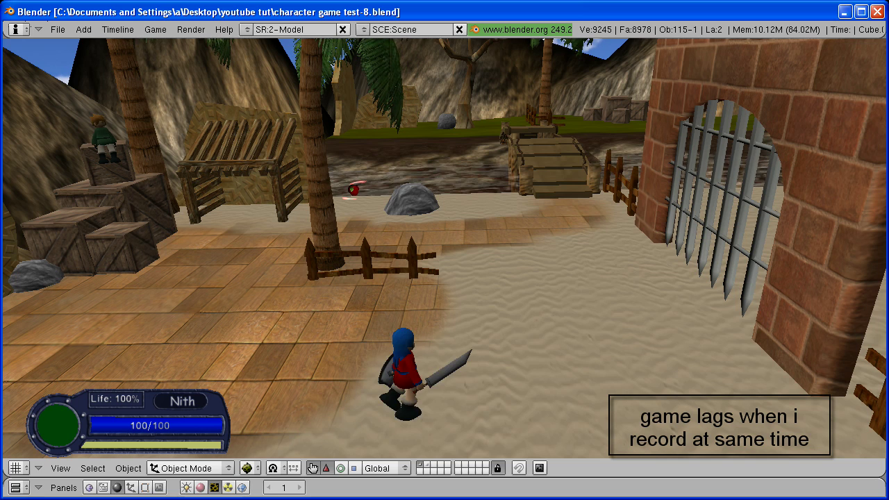
key(Right)
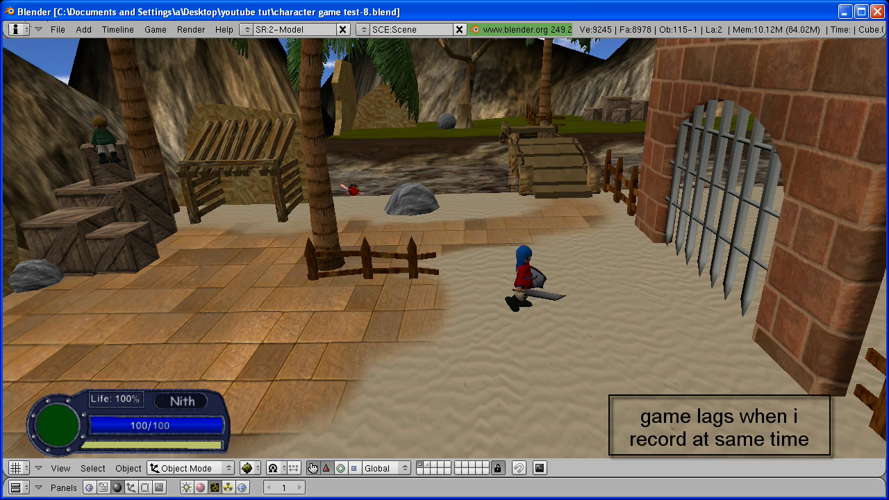
key(Up)
key(Up)
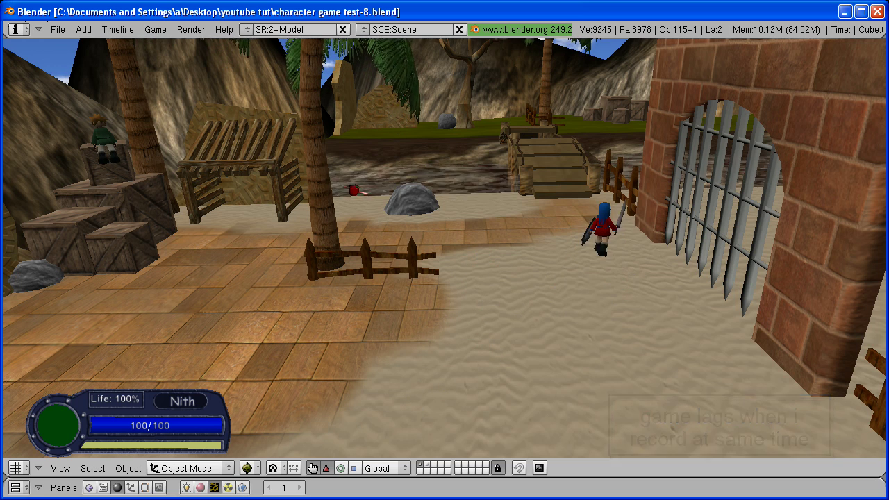
key(Left)
key(Down)
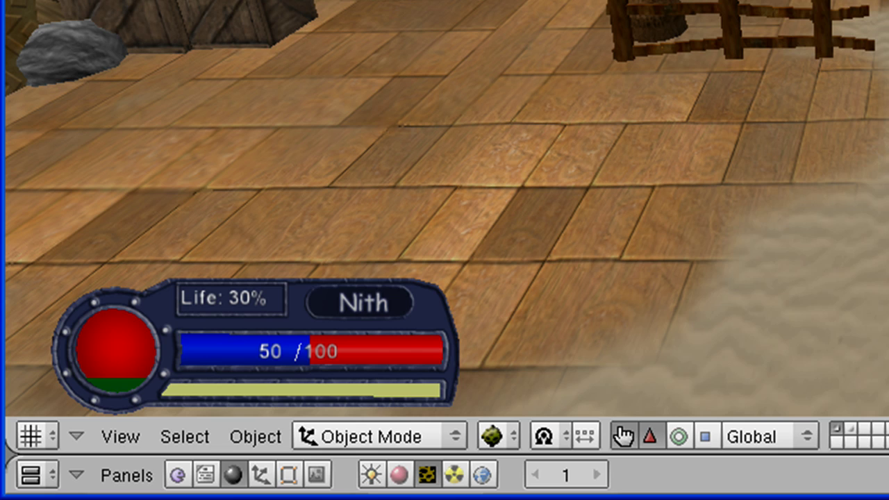
key(Escape)
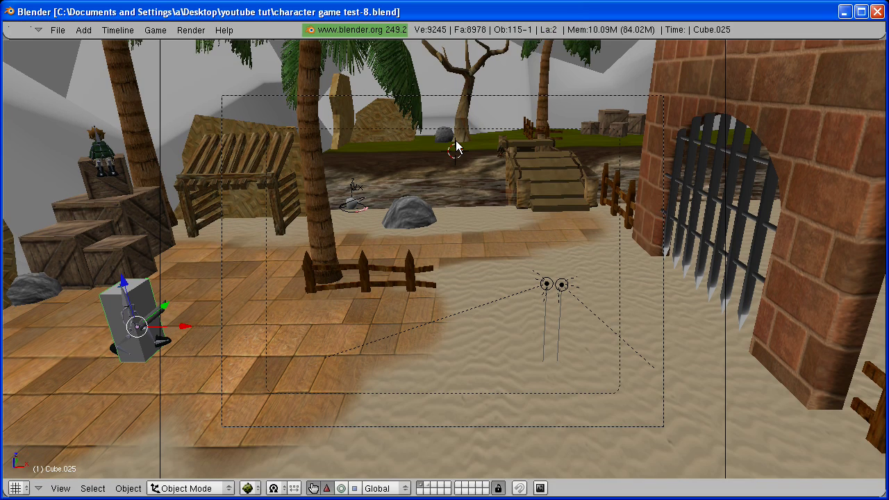
Add a new empty scene and name it "hud".
key(ctrl+Down)
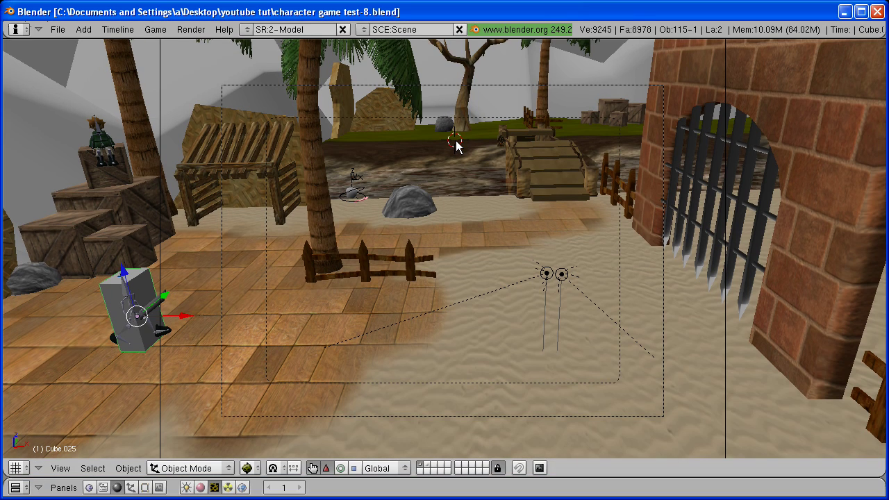
click(364, 30)
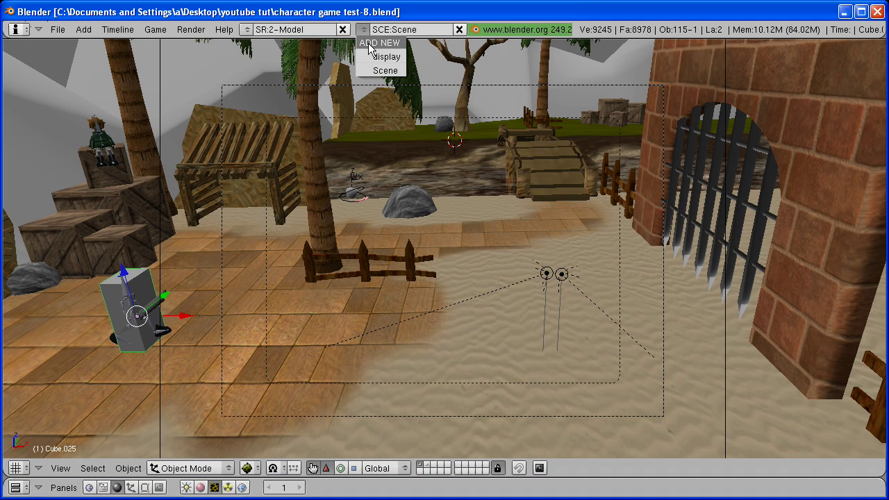
click(368, 43)
click(368, 43)
click(407, 29)
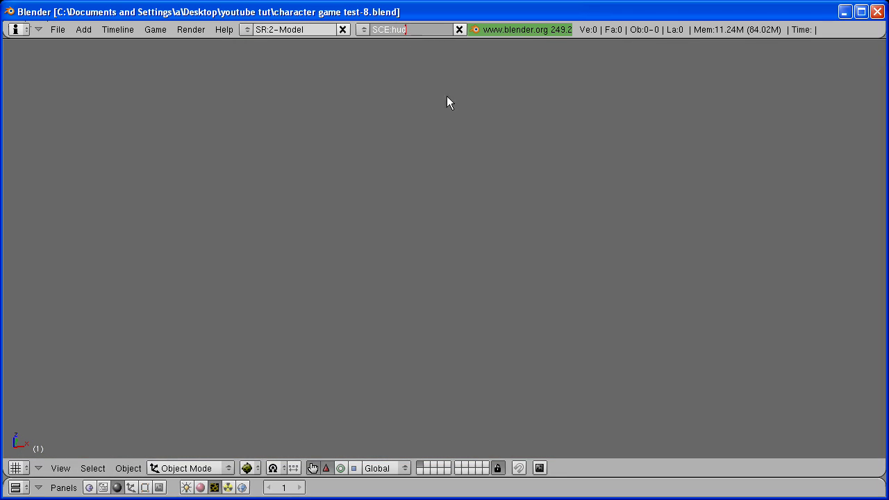
text(hud)
key(Return)
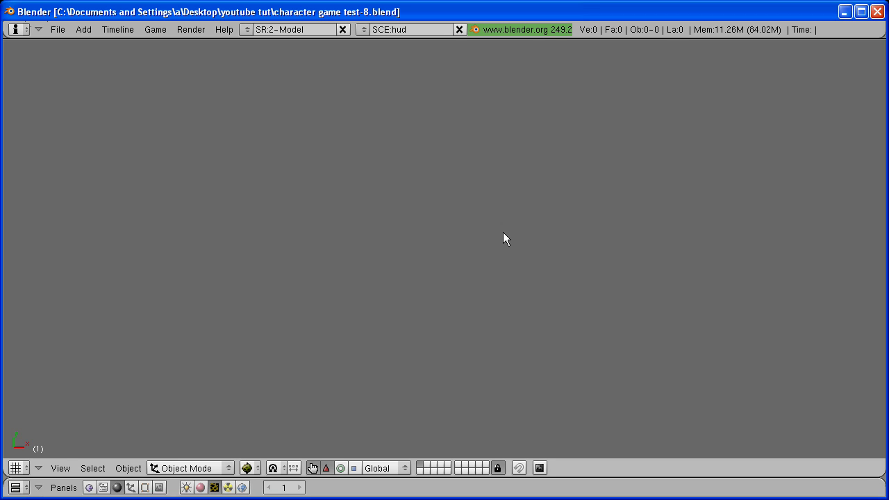
Change the empty hud scene's viewport draw type to Solid.
scroll(485, 261, down, 5)
shift+drag(516, 336, 524, 168)
shift+middle_drag(393, 438, 381, 333)
click(248, 468)
click(253, 425)
scroll(544, 203, up, 3)
scroll(543, 197, up, 2)
shift+middle_drag(500, 199, 426, 246)
Add a cylinder with 24 vertices, radius 1.00, depth 2.00 and uncapped ends, and return to Object Mode.
key(space)
mouse_move(504, 181)
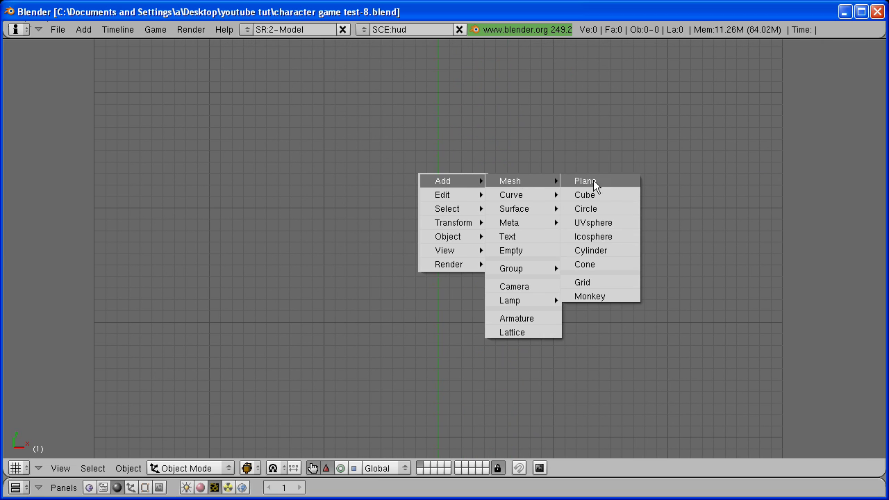
click(607, 248)
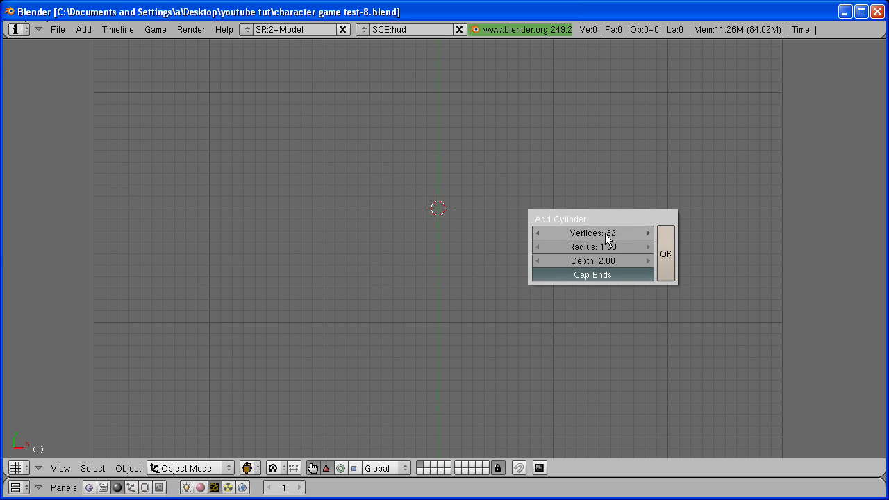
click(606, 233)
text(24)
key(Return)
click(599, 275)
click(665, 251)
middle_drag(666, 248, 548, 226)
key(Tab)
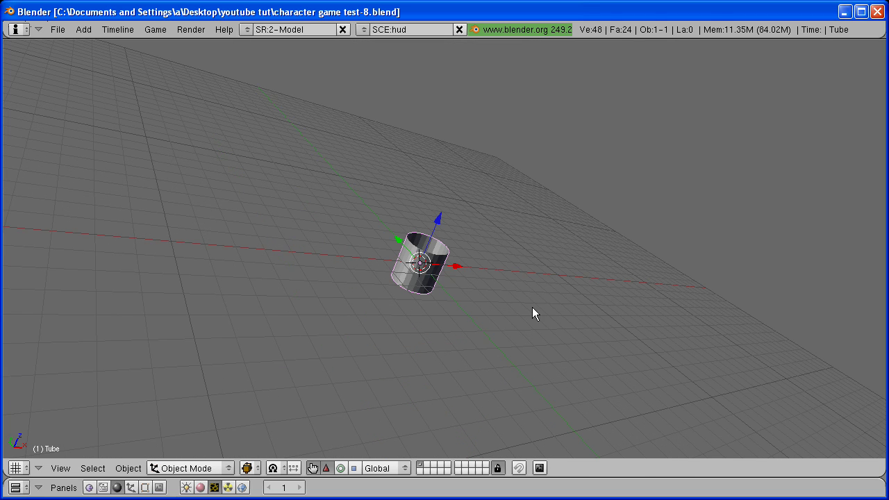
Scale the tube down along the global Z axis into a low, flat ring.
key(s)
key(z)
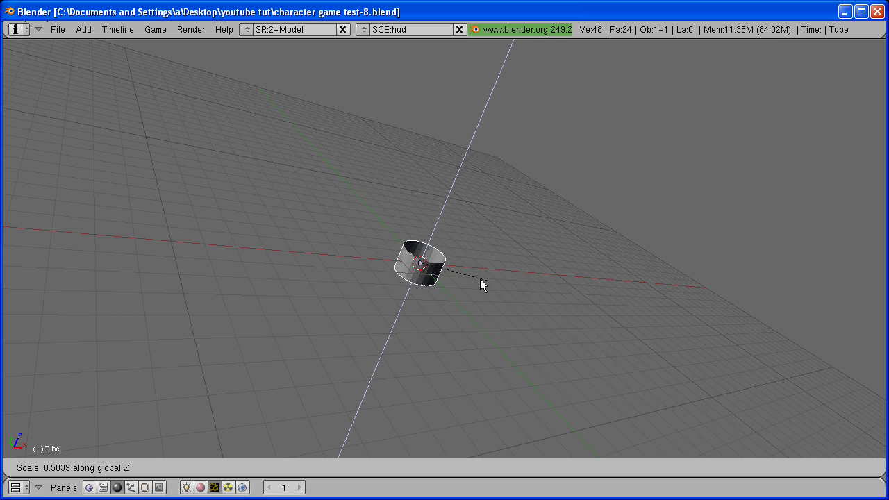
click(446, 275)
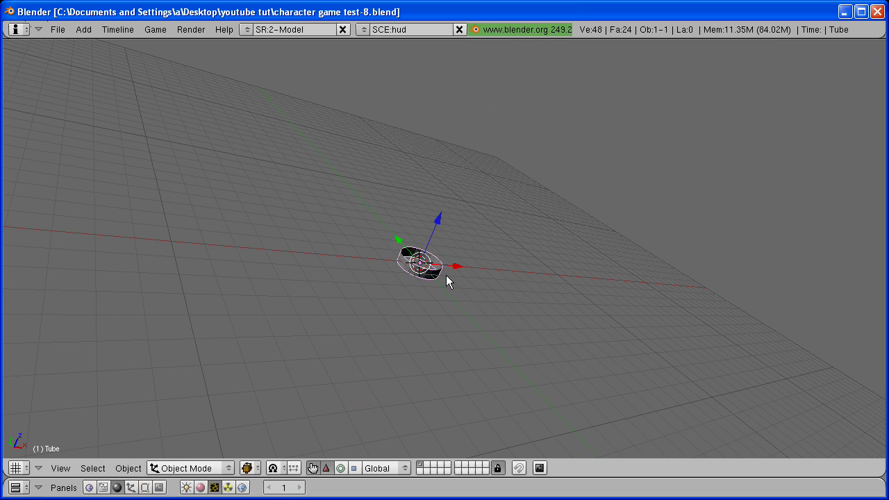
Add a plane at the tube's centre and raise it along Z to just below the tube's upper rim.
key(KP_7)
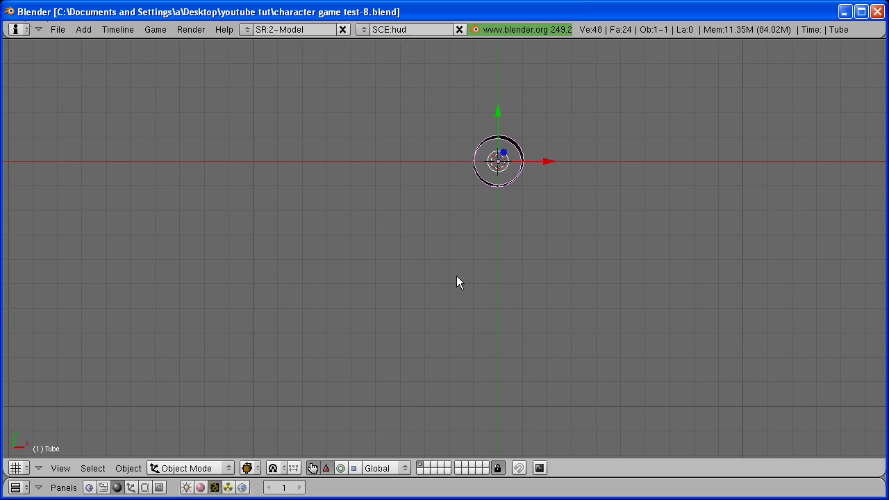
shift+middle_drag(552, 171, 450, 206)
key(space)
mouse_move(528, 201)
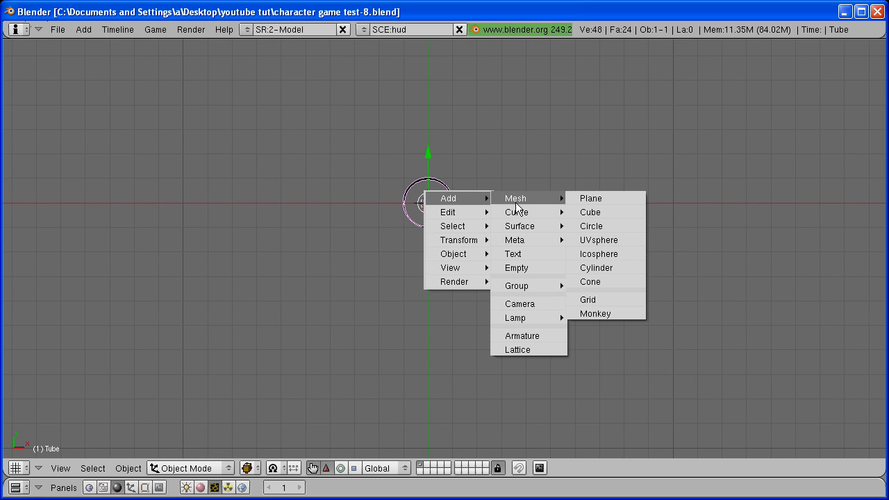
click(609, 199)
scroll(489, 331, up, 5)
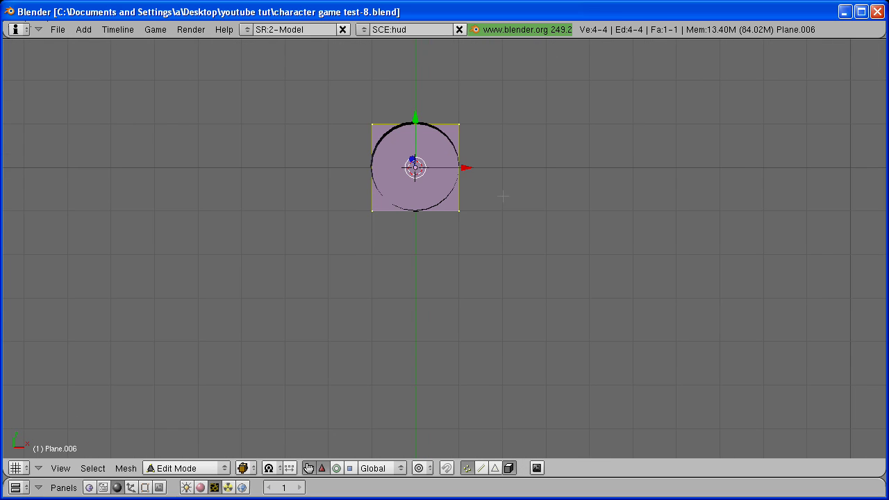
middle_drag(488, 331, 499, 167)
key(Tab)
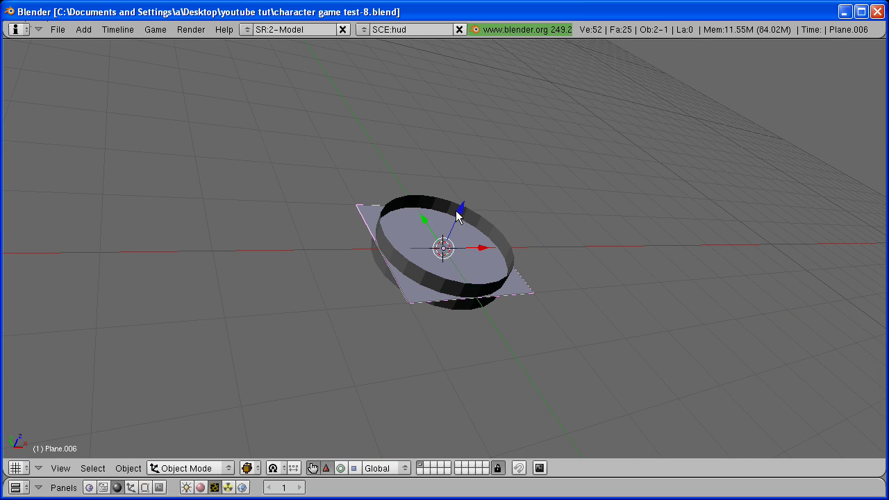
drag(459, 215, 466, 203)
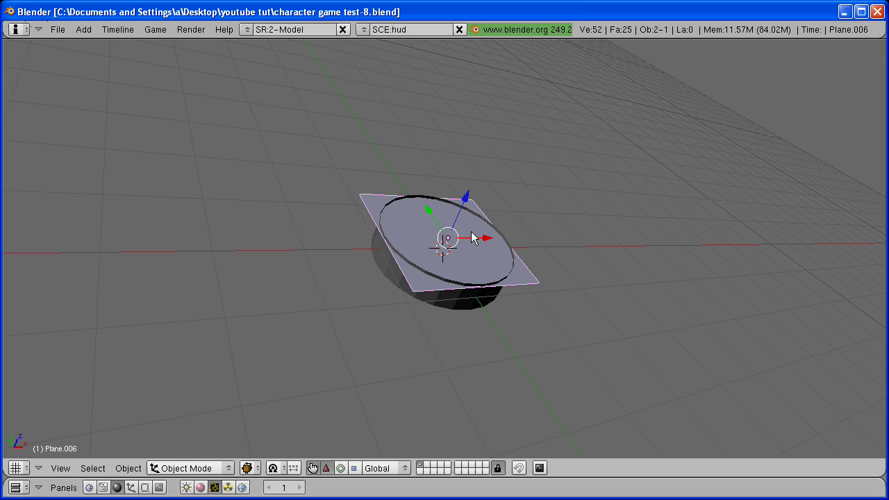
Put the plane into Edit Mode with edge selection active.
key(KP_7)
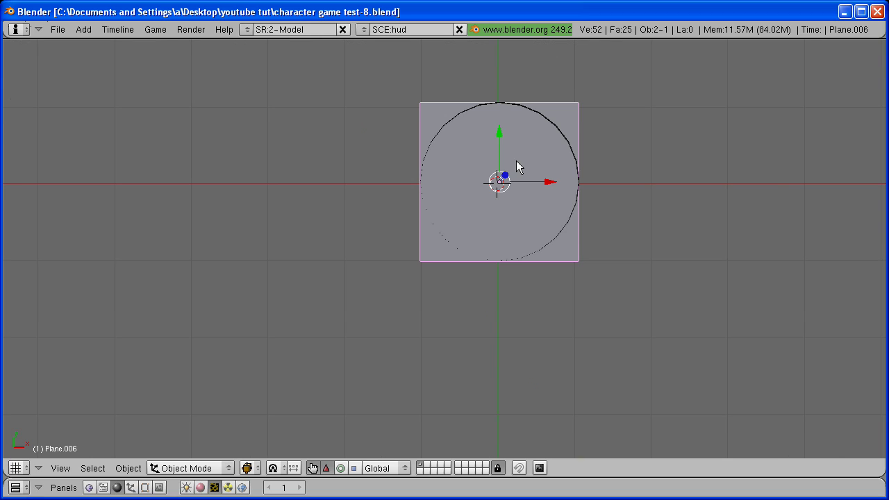
shift+middle_drag(516, 161, 464, 210)
key(Tab)
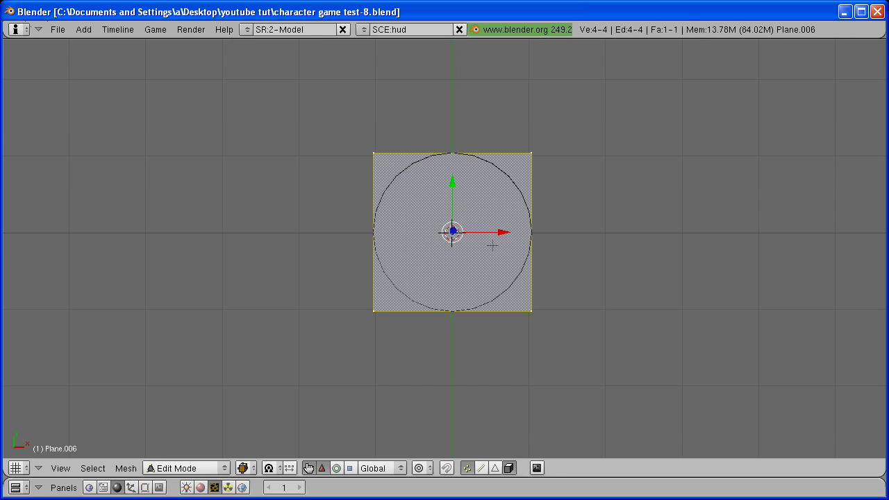
click(481, 467)
right_click(531, 235)
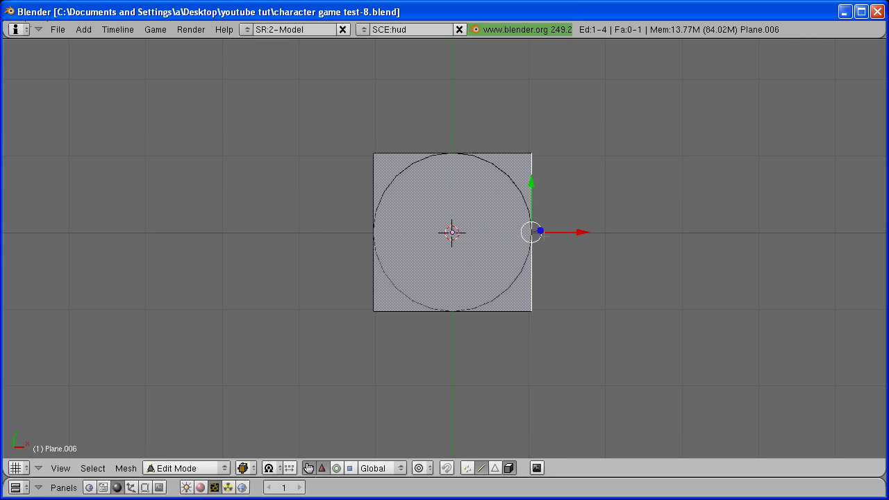
click(581, 232)
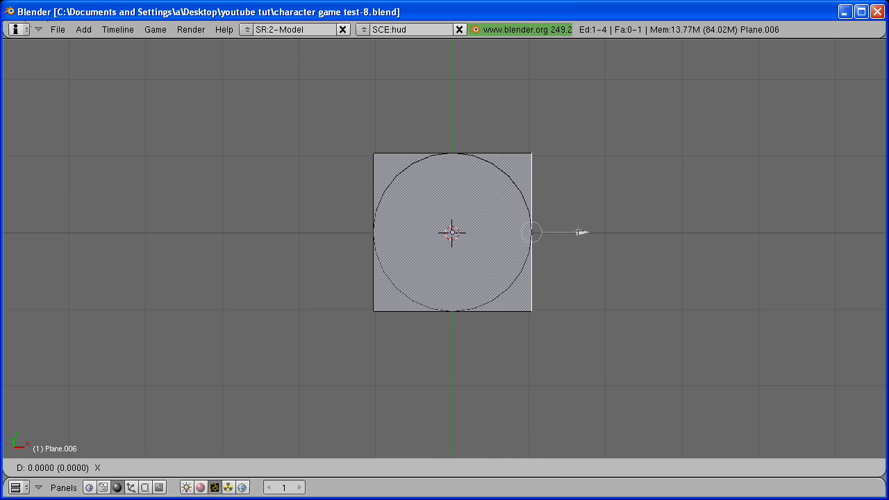
drag(579, 232, 535, 197)
right_click(549, 189)
right_click(465, 149)
right_click(373, 198)
click(413, 231)
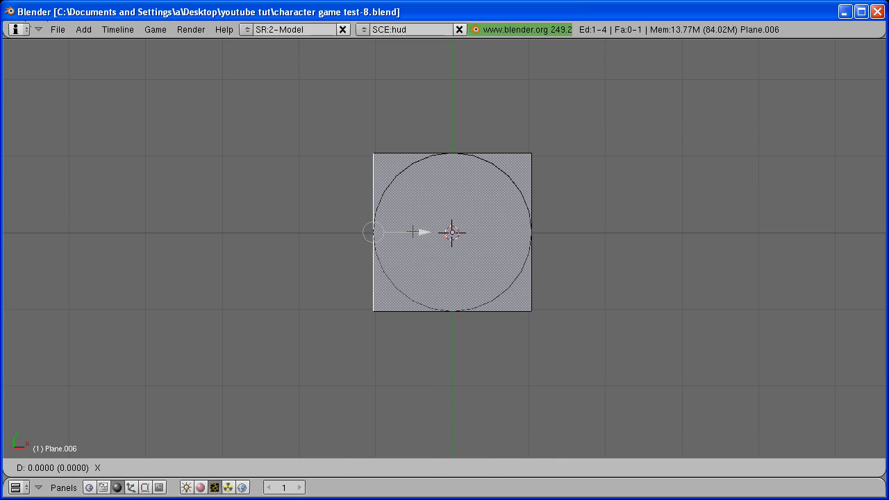
right_click(413, 231)
right_click(455, 310)
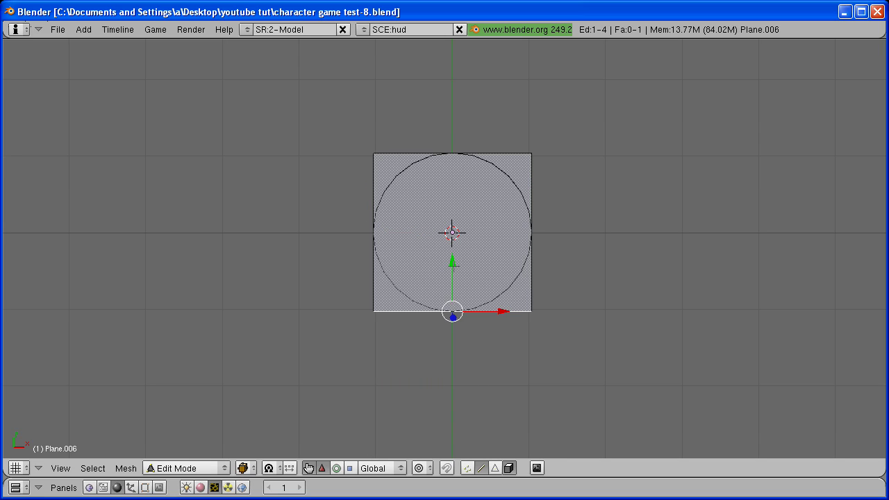
click(454, 266)
right_click(453, 265)
Move all the plane's geometry along Y until its lower edge meets the object's centre, and shift the plane object back over the tube.
key(a)
key(a)
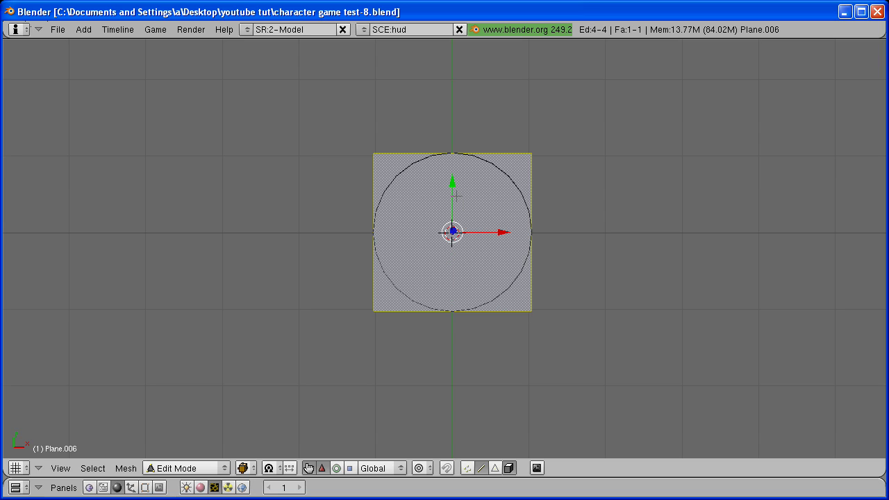
drag(458, 196, 458, 123)
scroll(470, 212, up, 4)
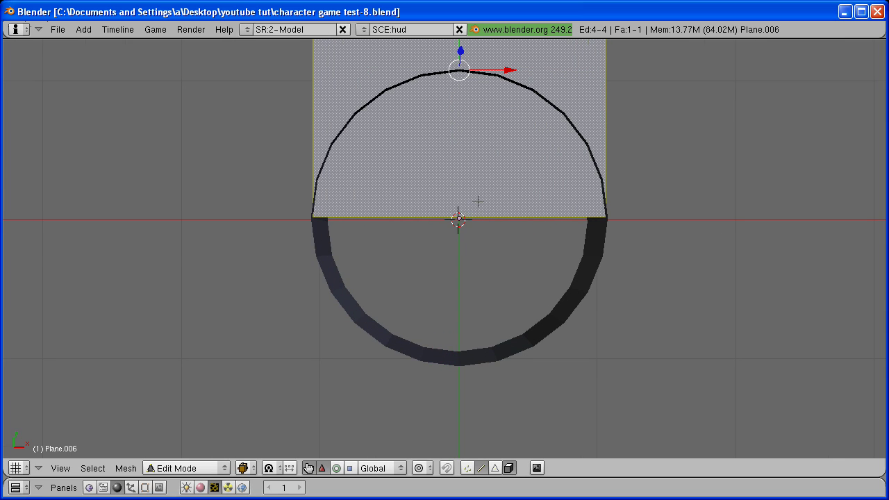
scroll(478, 201, down, 3)
key(Tab)
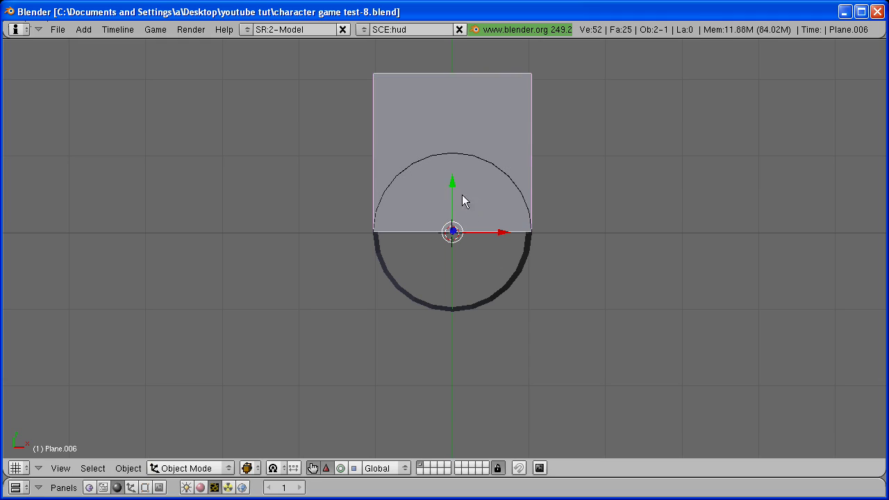
drag(454, 182, 452, 261)
Put the tube into Edit Mode and select only the edge loop around its upper rim.
right_click(505, 186)
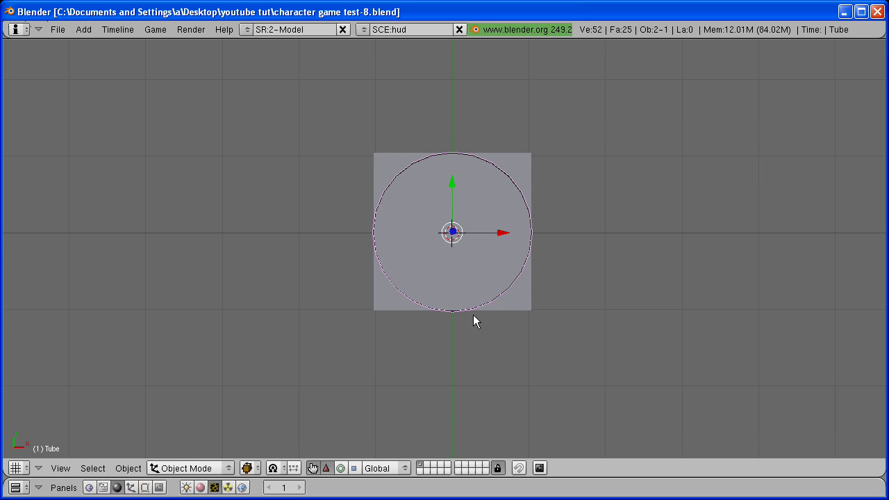
middle_drag(473, 316, 501, 121)
key(Tab)
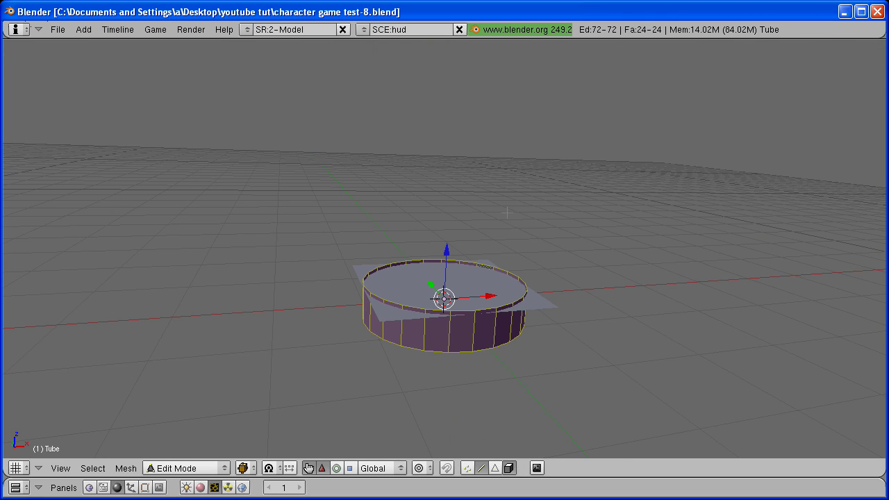
click(467, 468)
scroll(461, 354, up, 2)
key(a)
shift+middle_drag(462, 354, 459, 319)
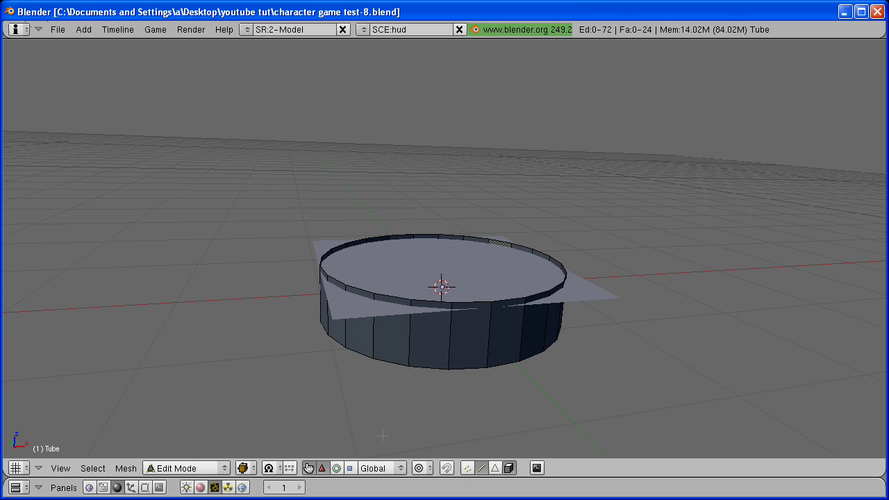
alt+right_click(477, 304)
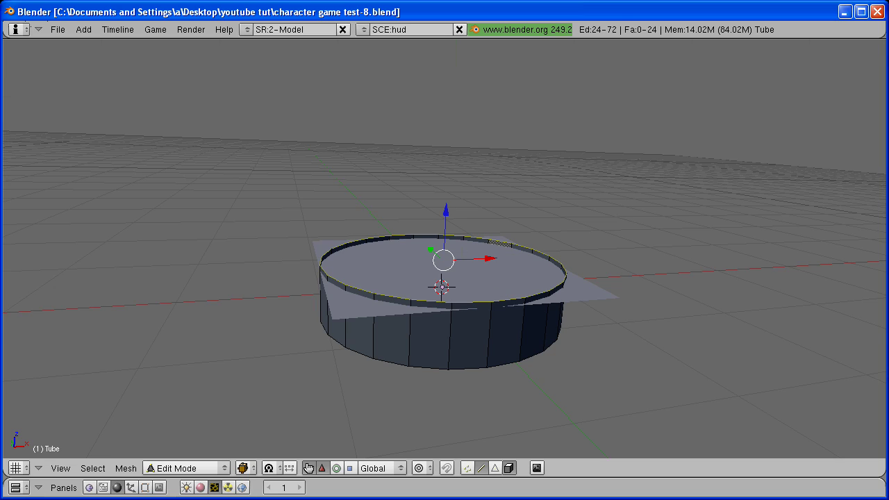
Extrude the tube's upper rim loop and scale it outward into a wide, flat border around the ring.
key(KP_7)
key(g)
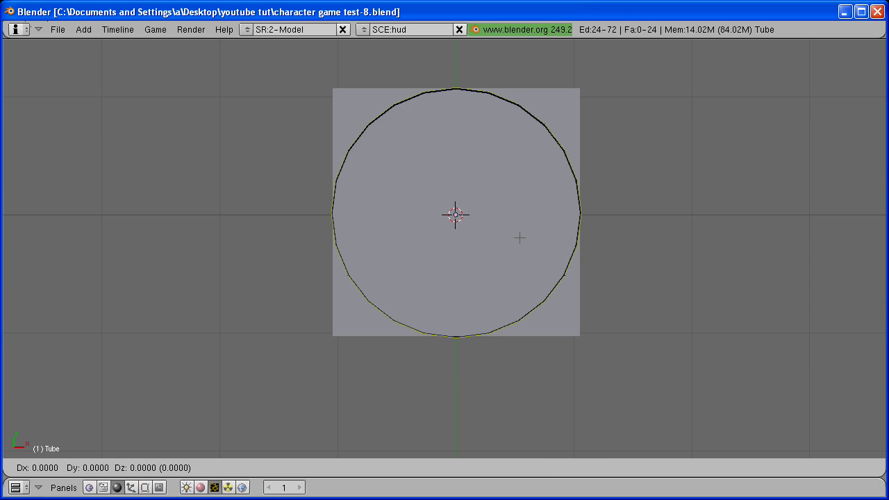
key(s)
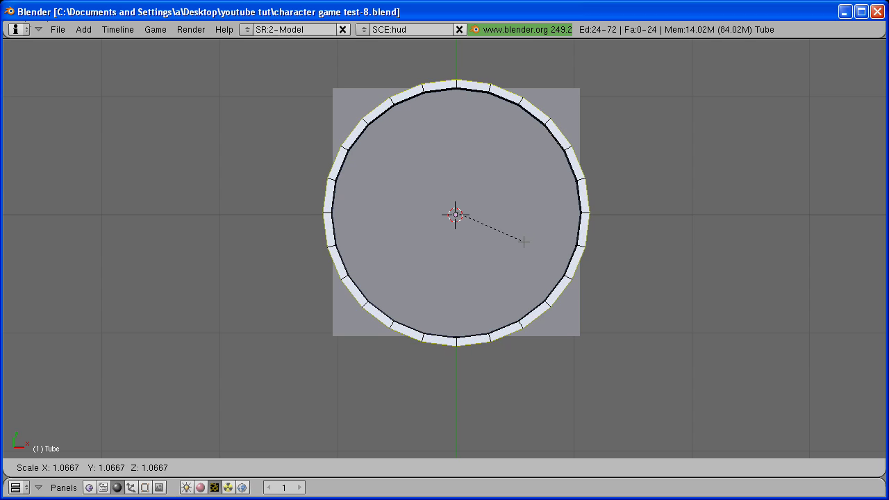
click(532, 248)
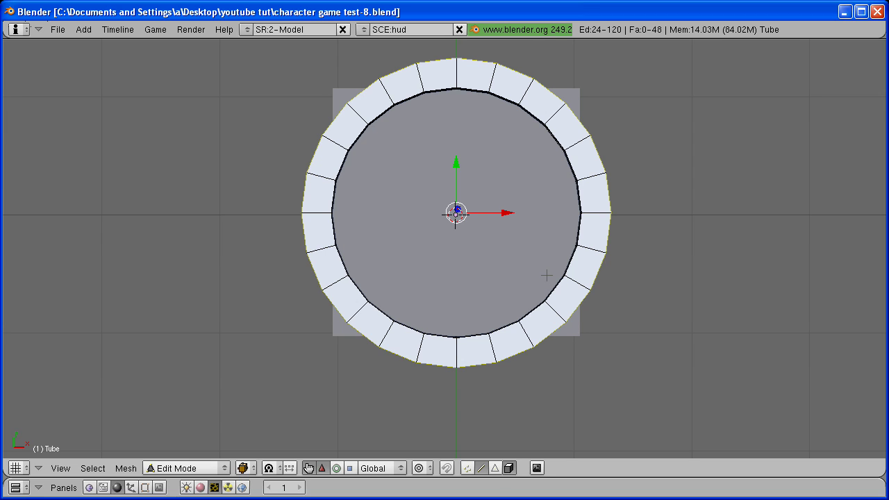
key(s)
click(565, 276)
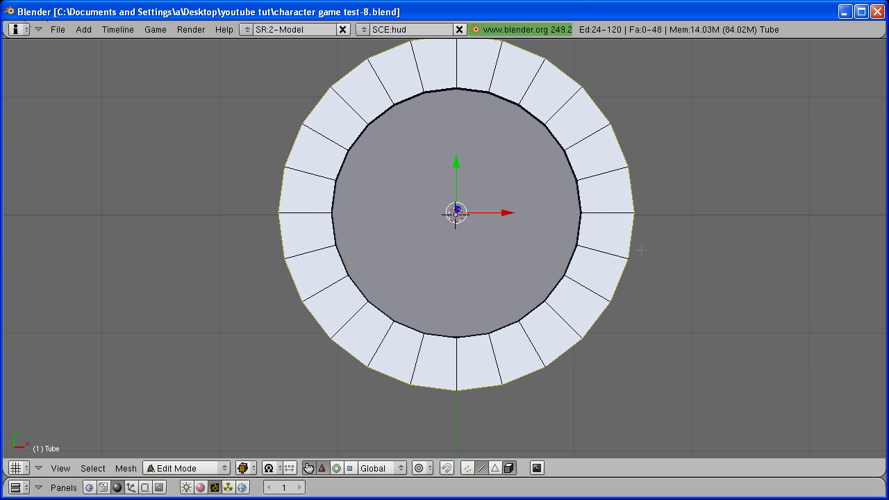
Extrude two outer border edges, one above and one below the X axis, along positive X into two long parallel bars.
shift+middle_drag(625, 238, 531, 247)
scroll(567, 242, down, 3)
right_click(482, 184)
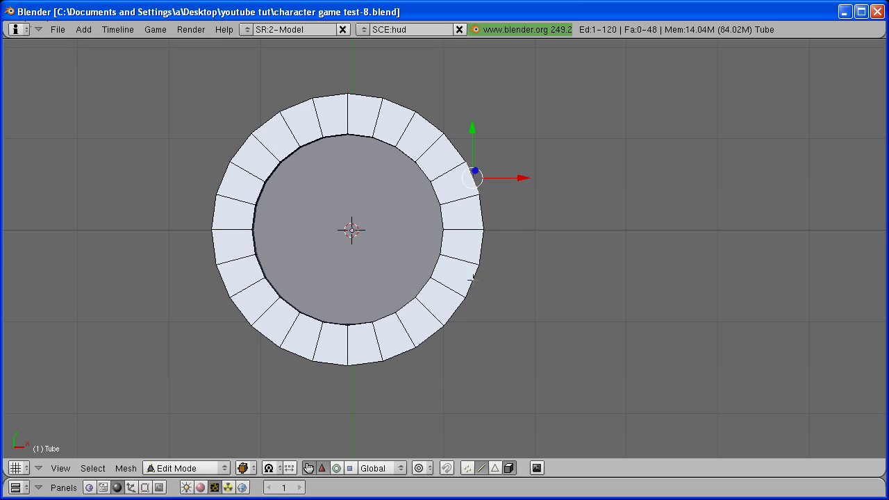
shift+right_click(473, 279)
scroll(639, 254, down, 2)
shift+middle_drag(639, 254, 405, 248)
key(e)
key(x)
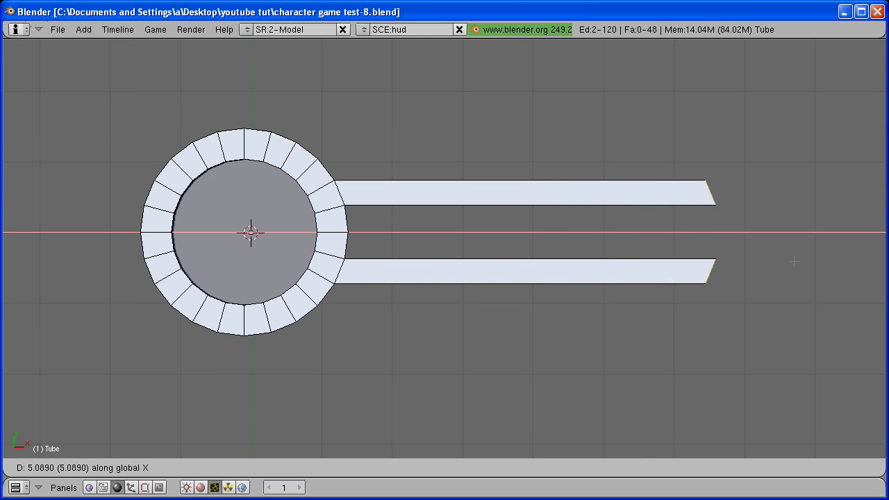
click(827, 261)
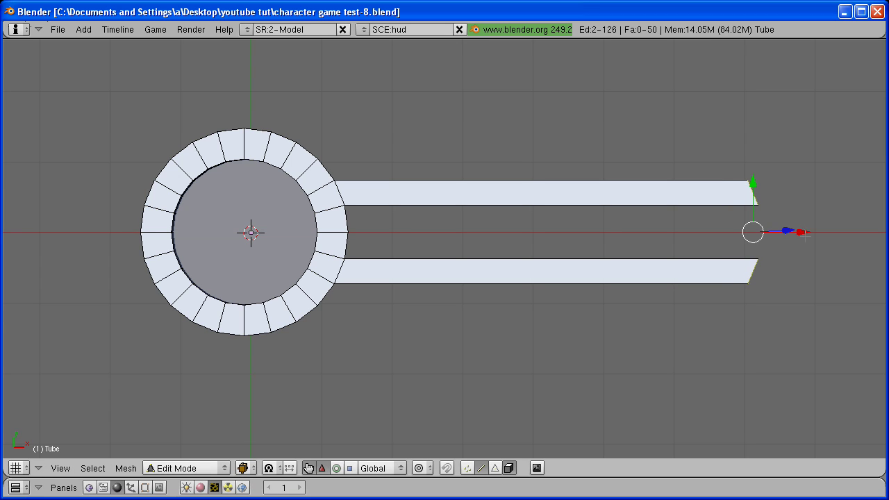
Rotate the slanted end edge of each bar so that both bars finish square.
shift+middle_drag(806, 234, 548, 237)
scroll(532, 240, up, 4)
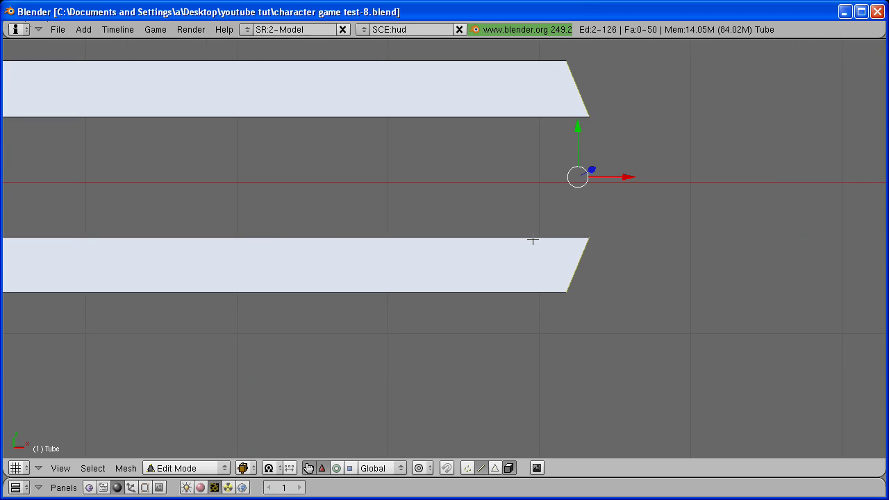
right_click(578, 271)
key(r)
click(623, 244)
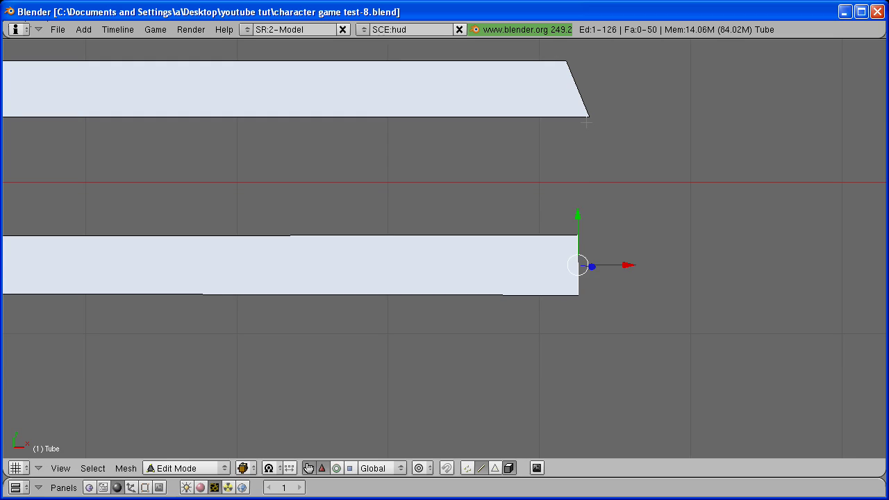
right_click(587, 122)
key(r)
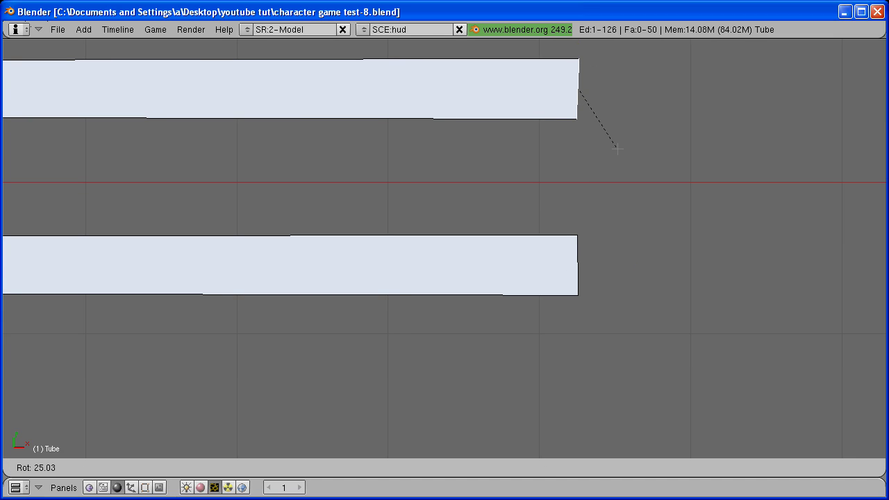
click(617, 148)
key(a)
Add a loop cut close to the outer end of each bar to form roughly square end sections.
scroll(535, 191, down, 1)
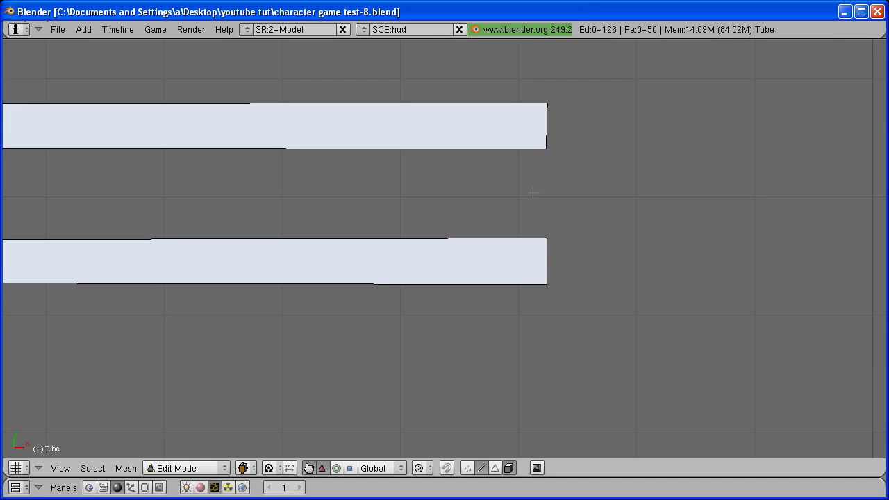
key(ctrl+r)
click(493, 250)
click(494, 252)
key(ctrl+r)
key(Escape)
right_click(364, 105)
scroll(448, 142, down, 1)
key(ctrl+r)
click(445, 145)
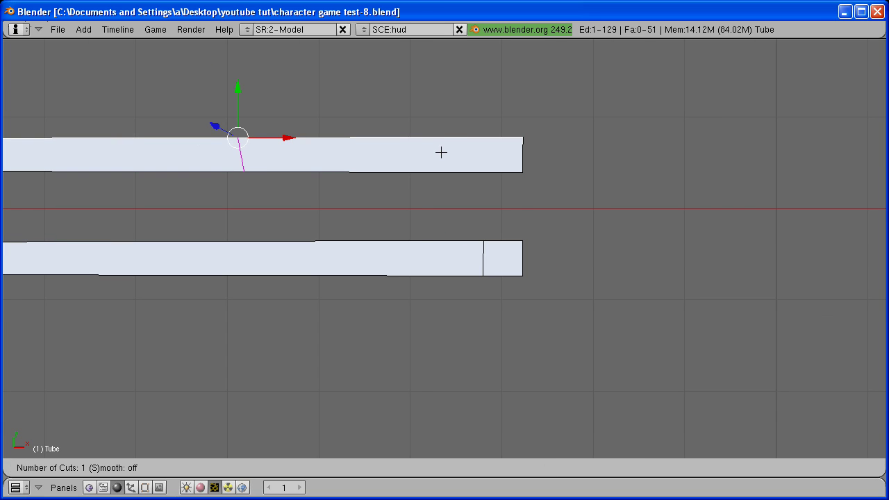
click(487, 153)
Bridge the gap between the two bars with a face joining the inner edges of their end sections.
scroll(533, 218, up, 3)
shift+middle_drag(536, 220, 482, 259)
right_click(485, 284)
shift+right_click(498, 161)
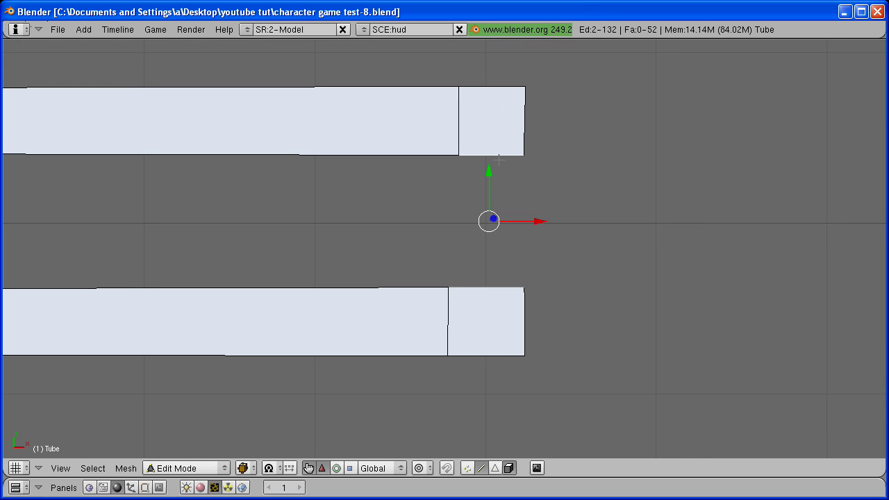
key(f)
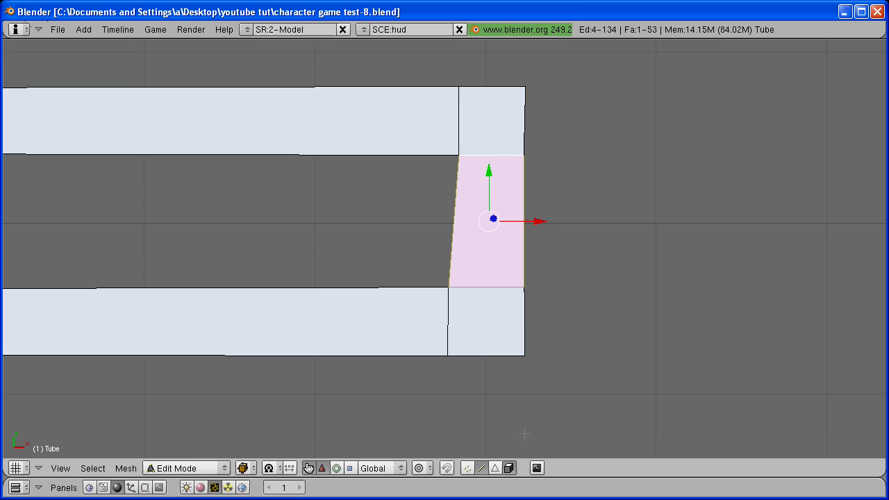
Move the two loop-cut vertices of the lower bar along X into line with the upper bar's cut.
click(468, 467)
right_click(448, 307)
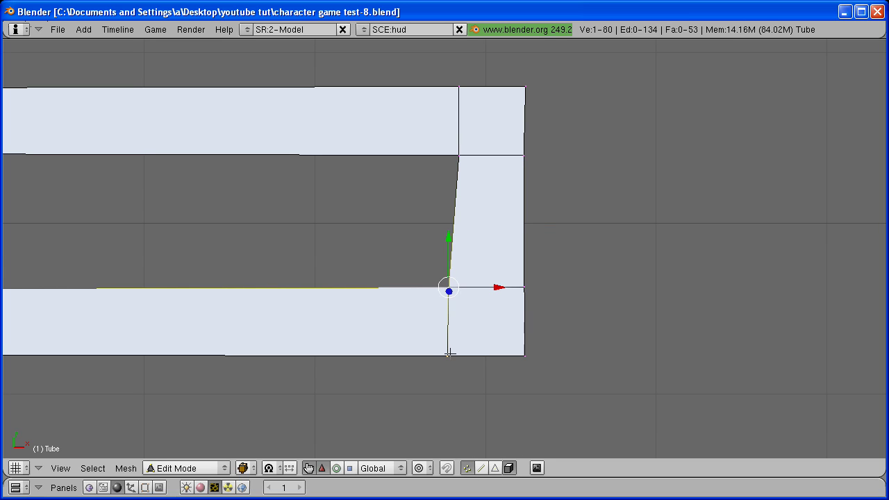
shift+right_click(449, 353)
key(g)
key(x)
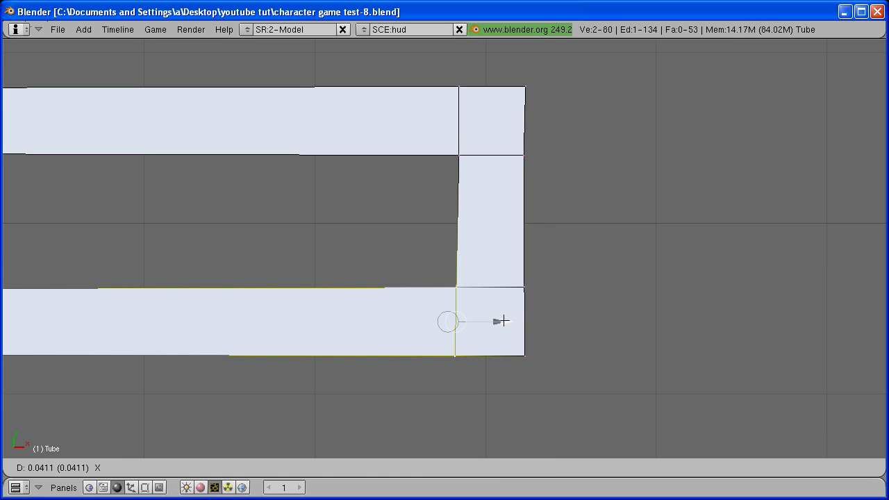
click(504, 321)
Select the three end faces of the bar frame and move them outward along X to lengthen the frame.
scroll(504, 321, down, 5)
scroll(504, 321, up, 1)
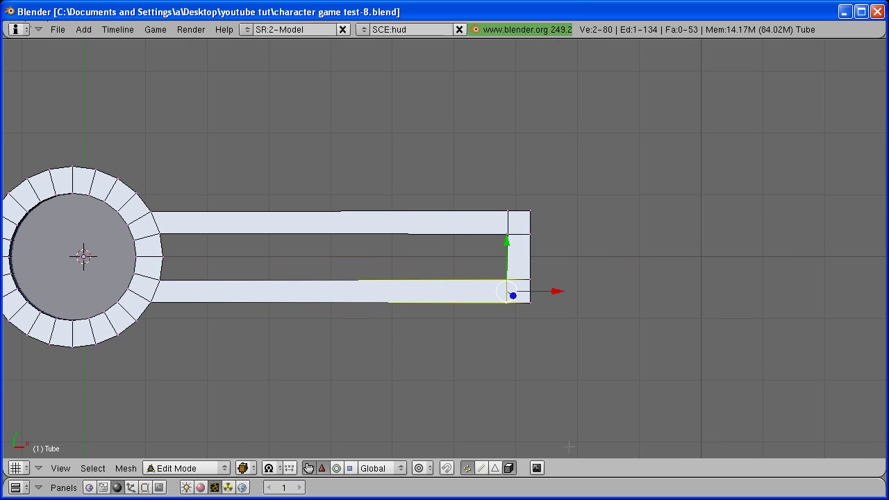
click(510, 469)
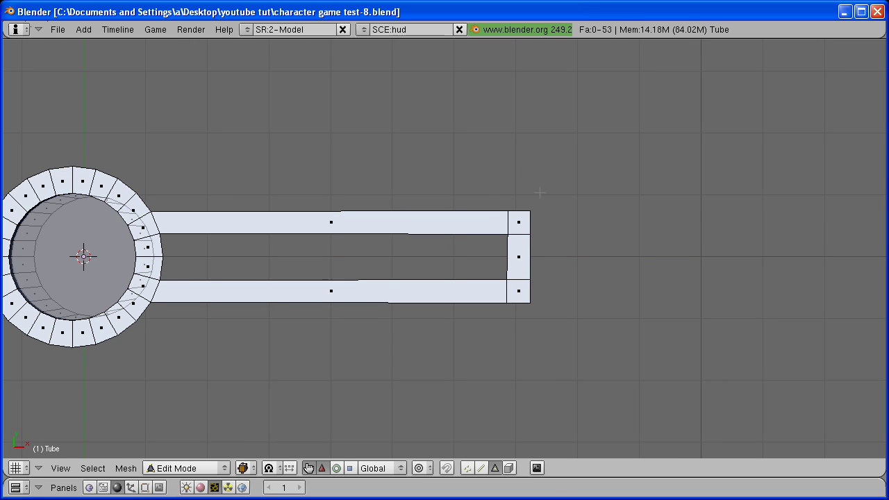
key(n)
key(n)
key(b)
drag(544, 195, 505, 317)
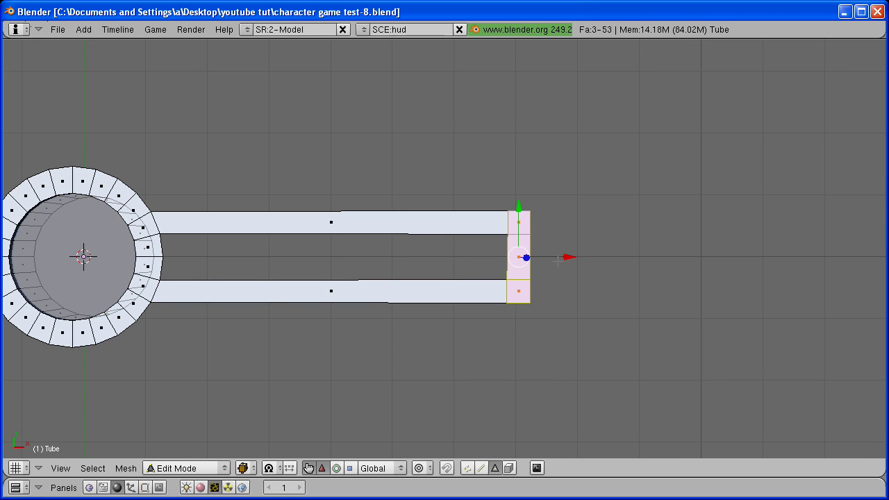
drag(567, 258, 625, 258)
Select the edge loop around the frame's rectangular opening and extrude it down along Z to form inner walls.
shift+middle_drag(350, 289, 410, 217)
shift+click(481, 468)
key(a)
scroll(456, 314, up, 2)
middle_drag(455, 312, 418, 304)
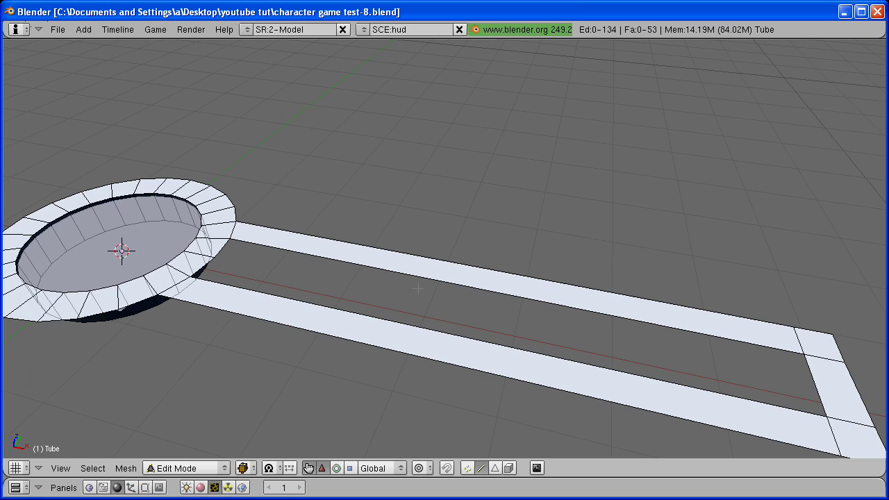
alt+right_click(402, 271)
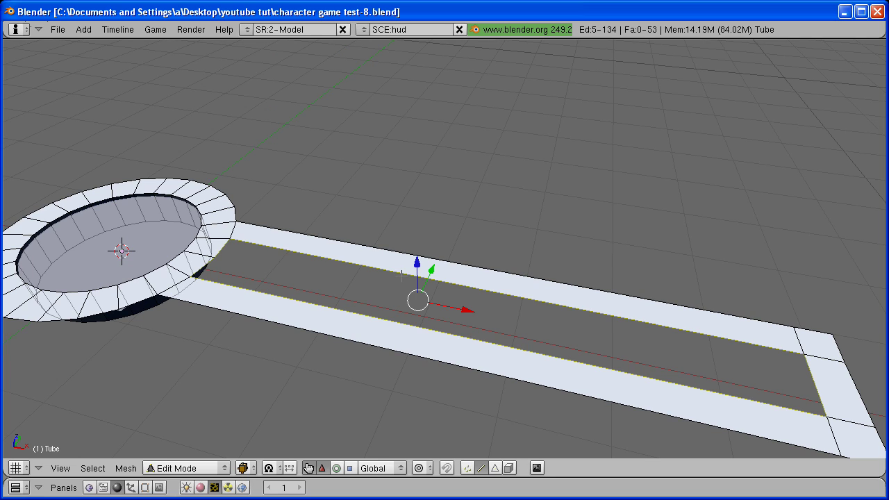
key(e)
key(z)
click(405, 290)
Extrude an outer border edge on the ring's lower right into a second bar beneath the frame, ending near the frame's end.
key(KP_7)
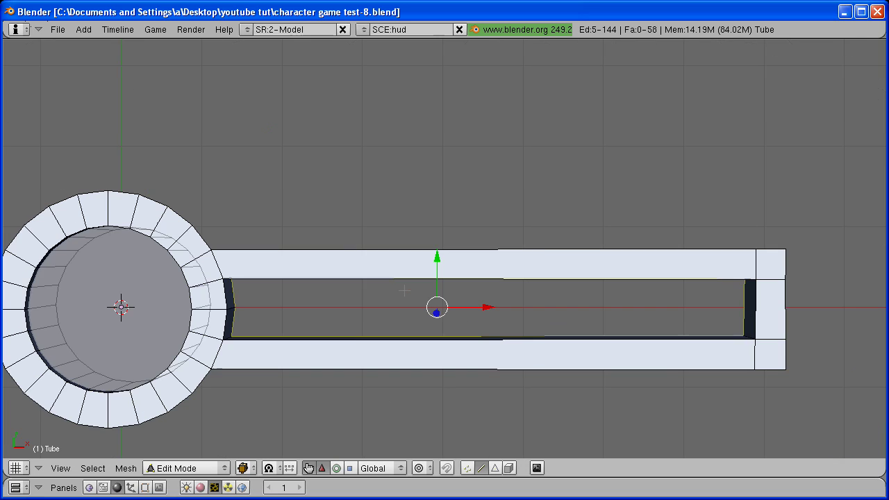
scroll(419, 276, up, 1)
scroll(418, 277, down, 2)
shift+middle_drag(352, 310, 414, 211)
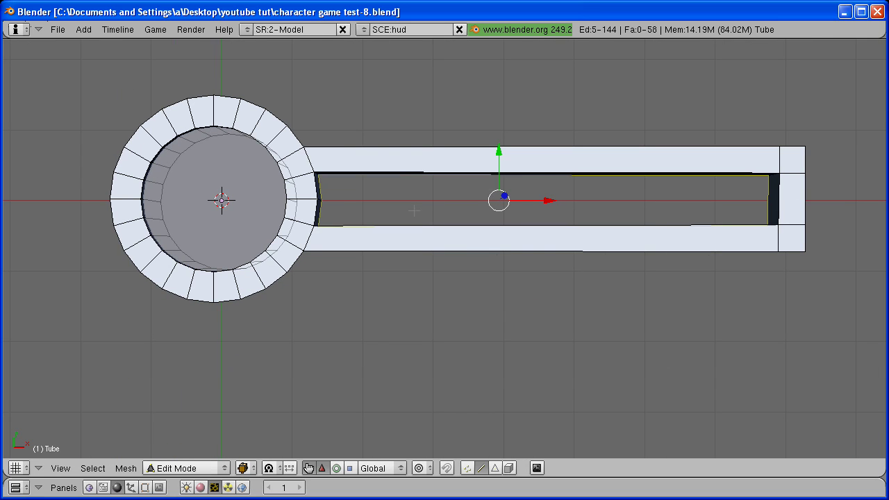
right_click(275, 281)
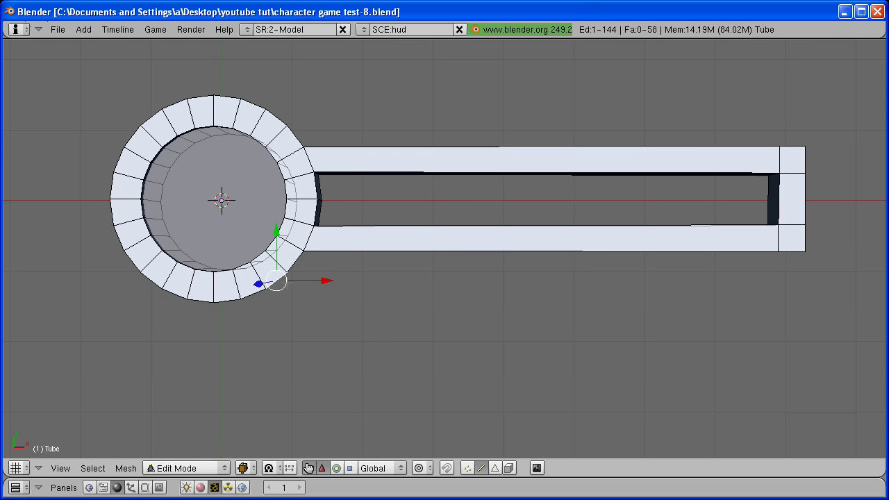
click(510, 469)
key(e)
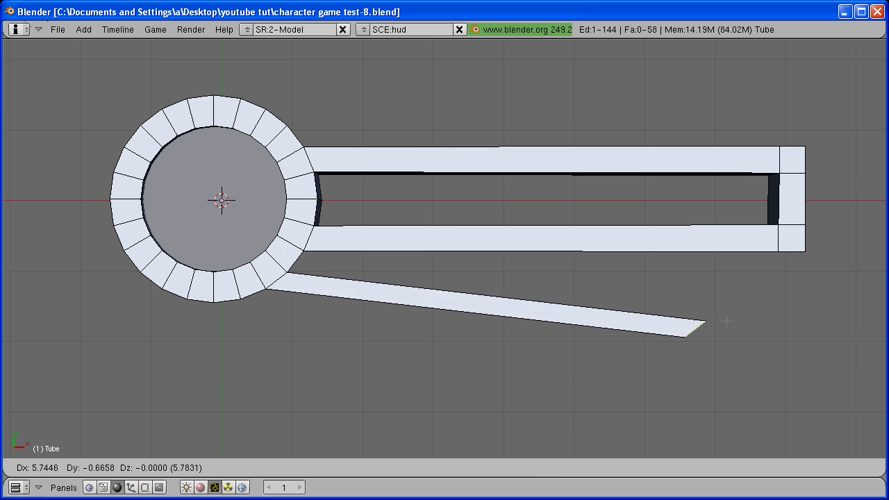
click(809, 300)
Rotate the new lower bar's end edge upright and scale it down along Y to narrow the bar.
scroll(625, 287, up, 4)
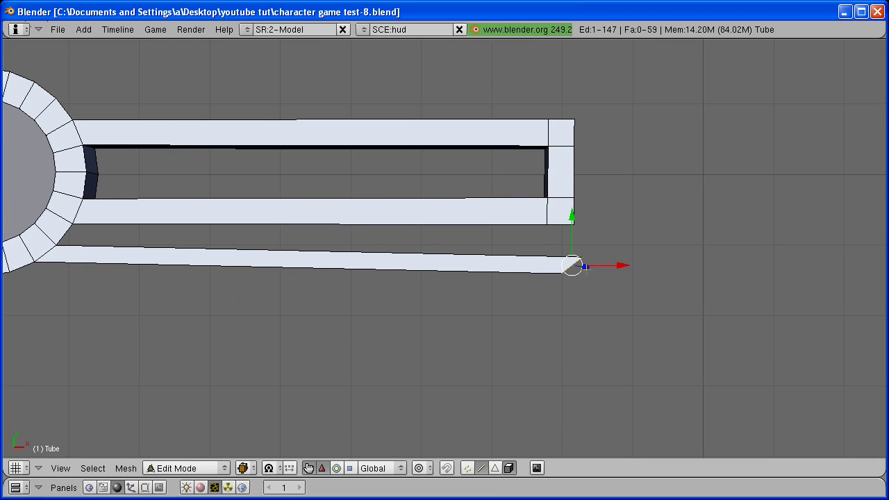
key(r)
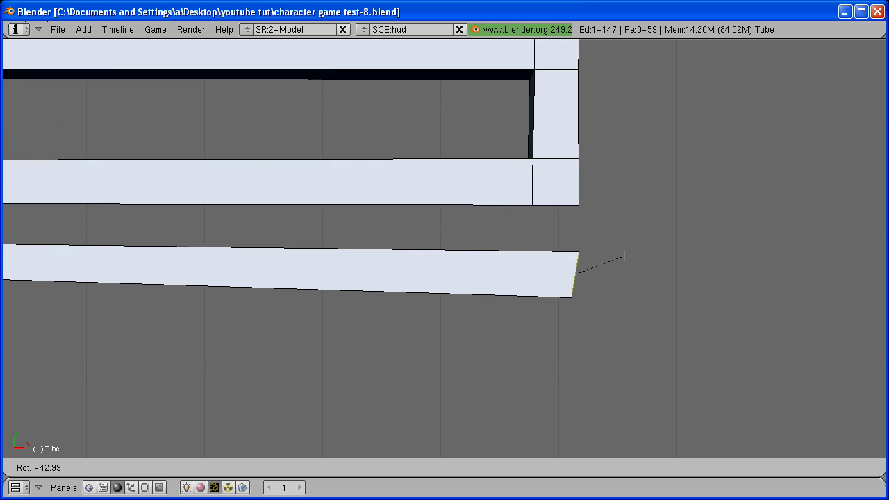
click(689, 313)
key(s)
key(y)
click(610, 267)
Move the narrow bar's end edge up along Y so the bar runs nearly parallel to the frame.
key(g)
key(y)
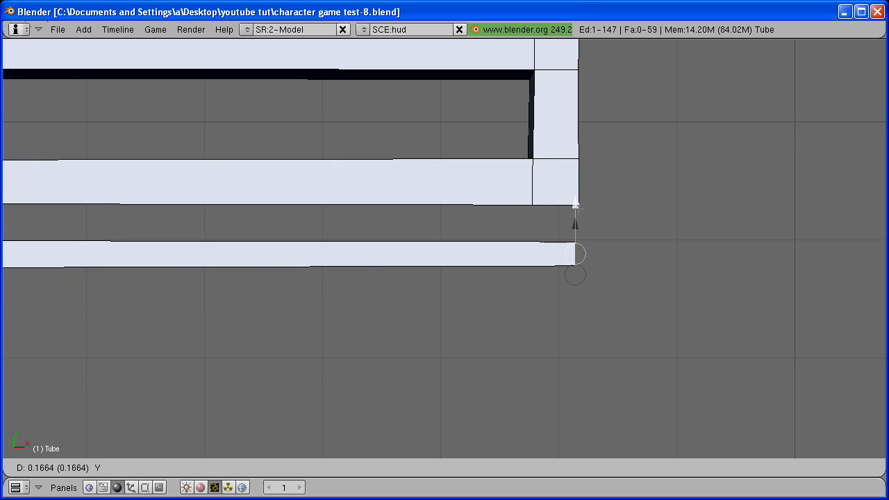
click(598, 229)
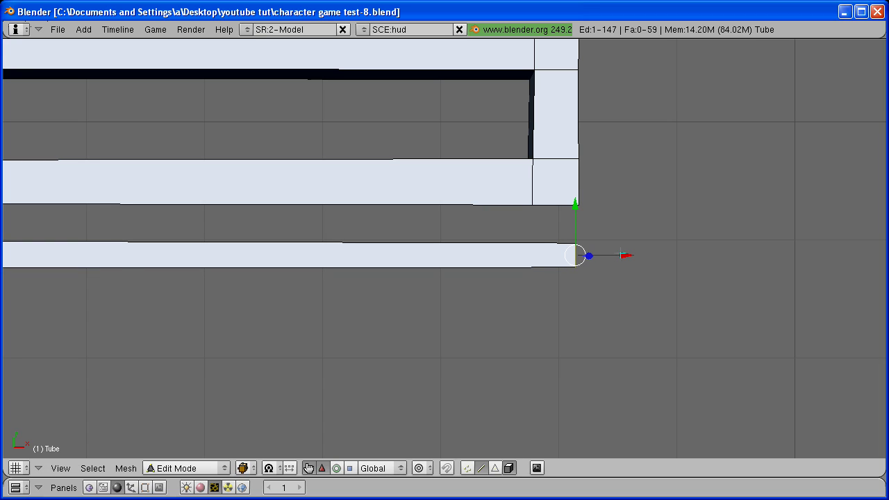
Add a loop cut across the narrow lower bar near its outer end, roughly in line with the frame's corner edge.
scroll(627, 254, up, 2)
shift+middle_drag(627, 254, 535, 260)
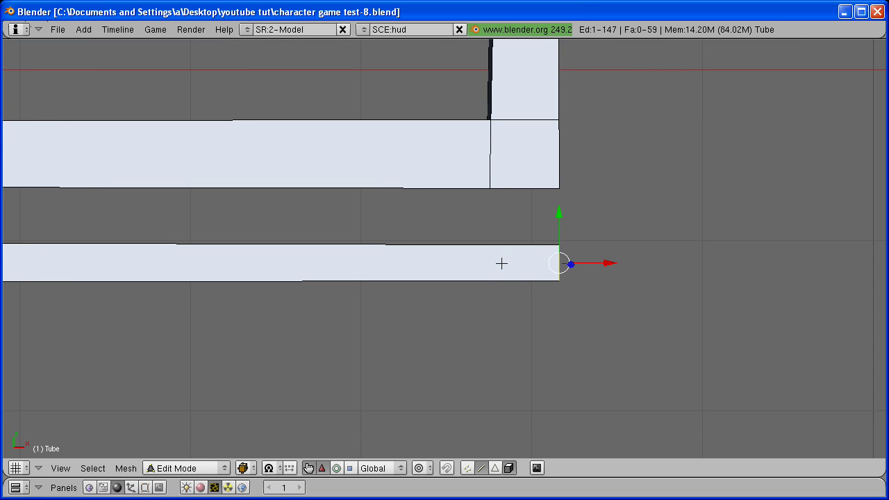
key(ctrl+r)
key(Escape)
scroll(406, 274, down, 4)
key(ctrl+r)
click(382, 264)
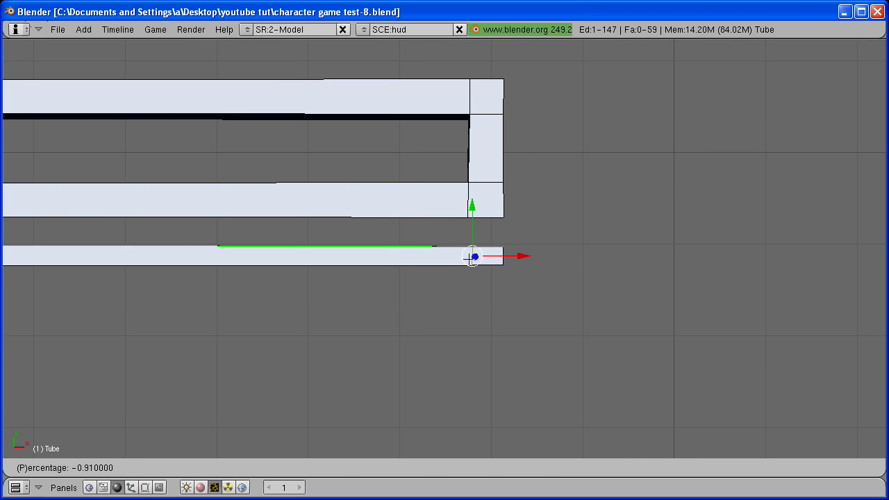
click(479, 259)
Fill a face between the narrow bar's end section and the frame's lower corner to join them.
scroll(514, 256, up, 4)
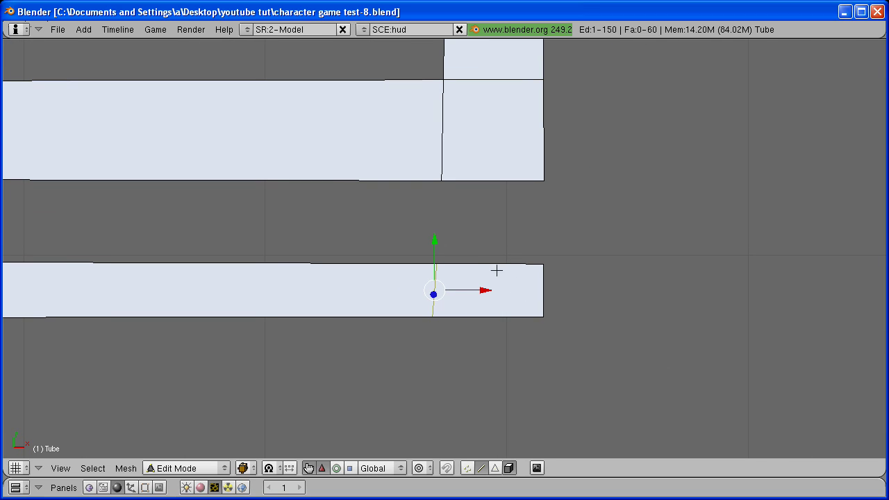
right_click(496, 256)
shift+right_click(508, 180)
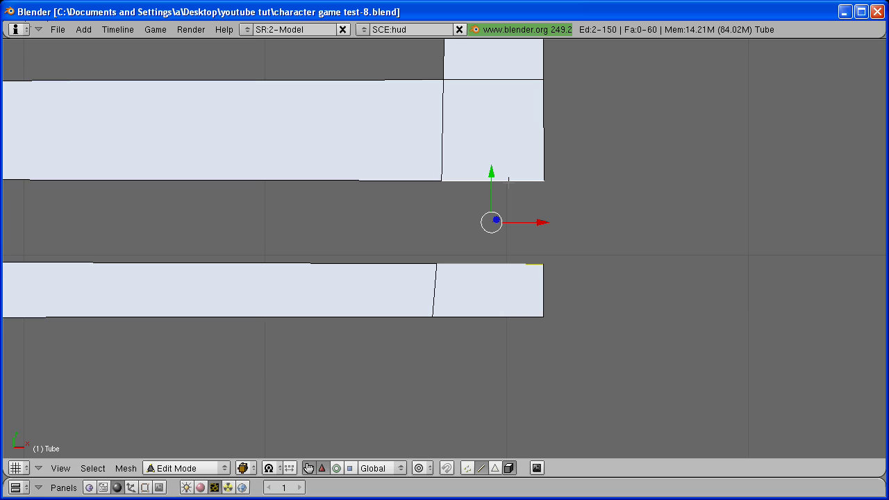
key(f)
scroll(510, 209, down, 6)
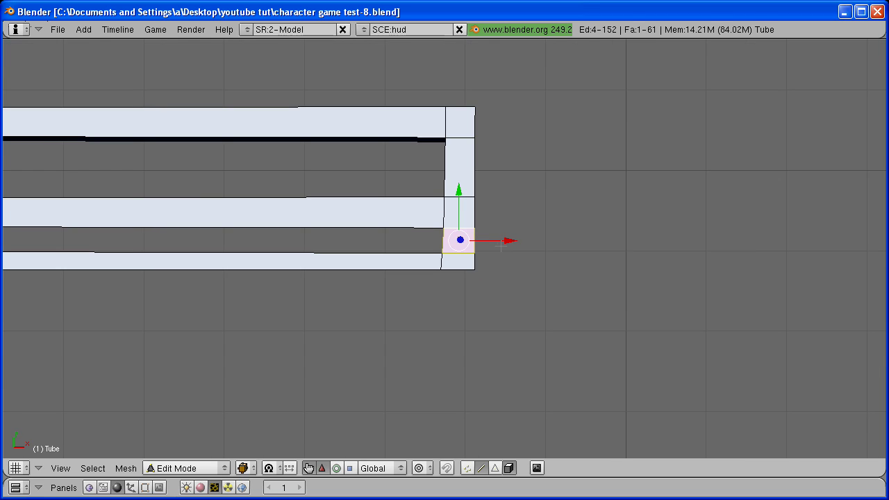
key(Tab)
scroll(490, 245, up, 4)
key(Tab)
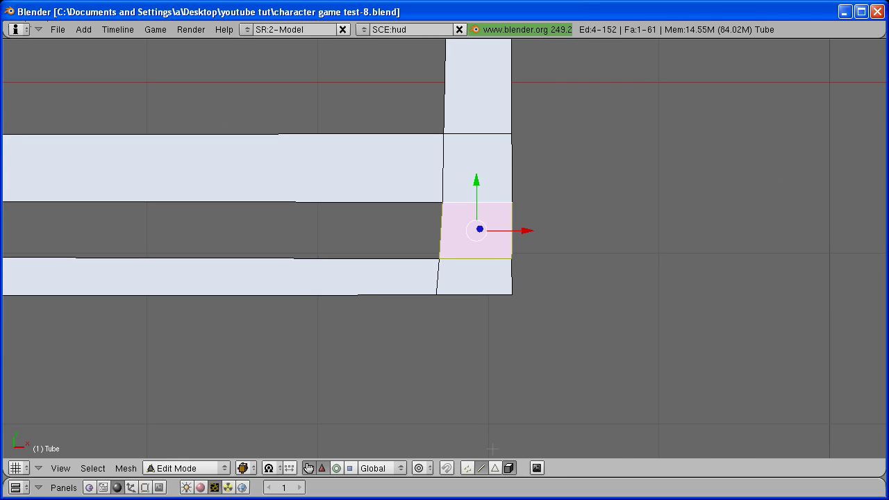
Shift the inner vertices of the joined corner along X so its inner side runs straighter.
right_click(446, 293)
key(g)
key(x)
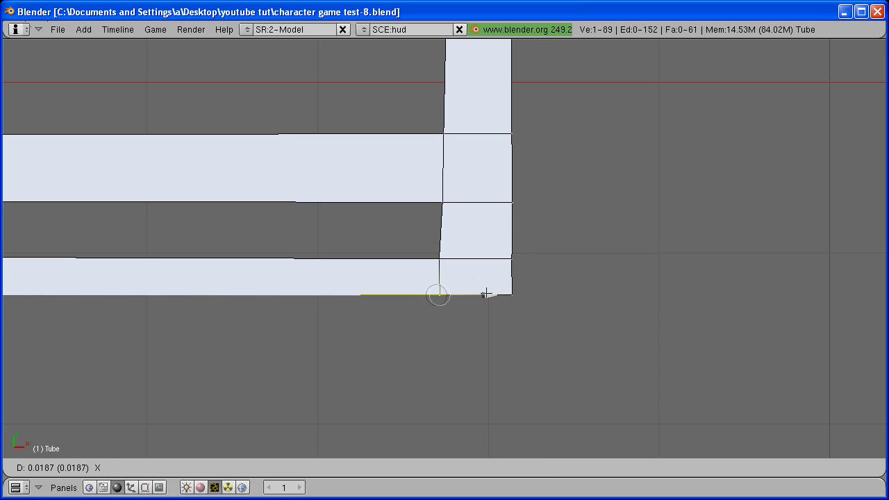
click(455, 205)
right_click(455, 204)
key(g)
key(x)
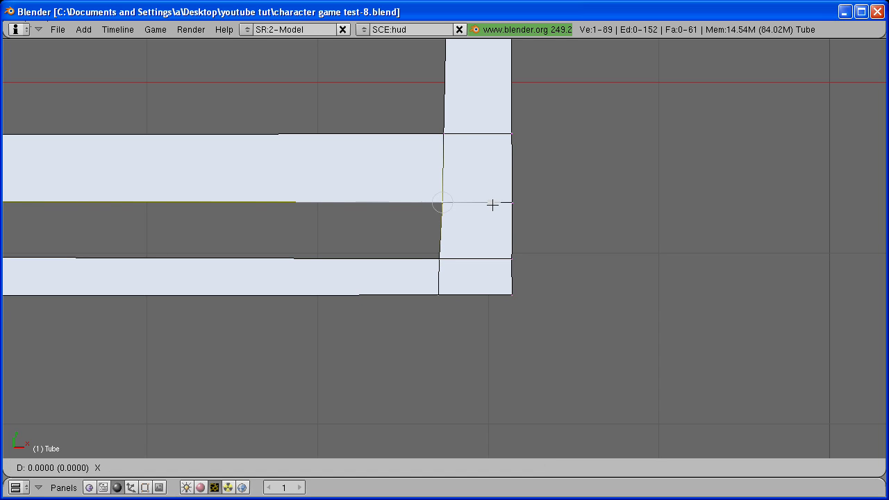
click(491, 204)
Nudge the outer-side vertices of the joined corner along X to even out the frame's outer edge.
right_click(512, 294)
shift+right_click(512, 259)
key(g)
key(x)
drag(553, 272, 553, 272)
right_click(513, 202)
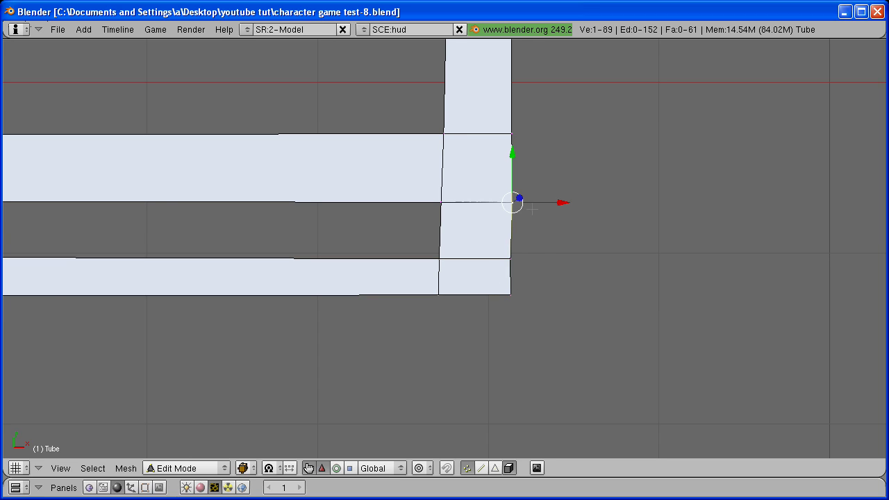
scroll(511, 215, down, 5)
key(Tab)
scroll(500, 248, up, 3)
key(Tab)
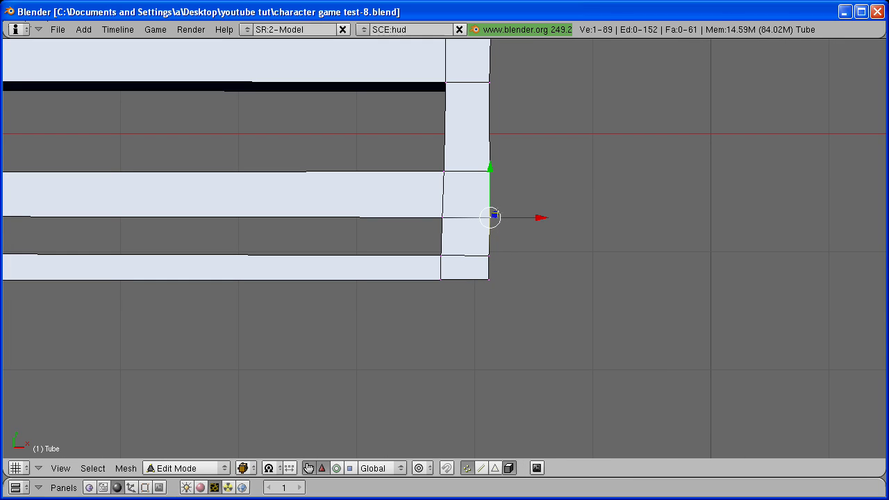
drag(544, 220, 541, 227)
right_click(497, 255)
key(g)
key(Escape)
right_click(528, 277)
key(g)
key(Escape)
Select the edge loop around the gap above the narrow lower bar and extrude it down along Z to form inner walls.
scroll(456, 247, down, 4)
shift+middle_drag(466, 258, 640, 297)
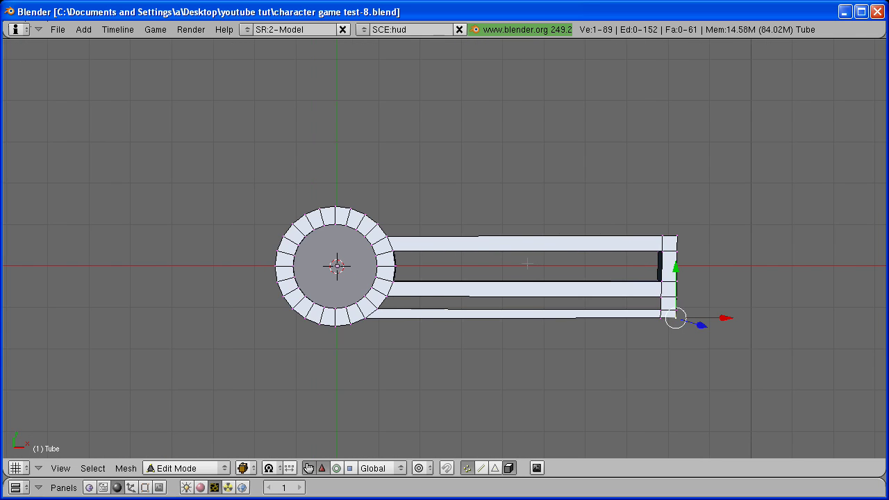
scroll(488, 301, up, 4)
middle_drag(488, 301, 346, 164)
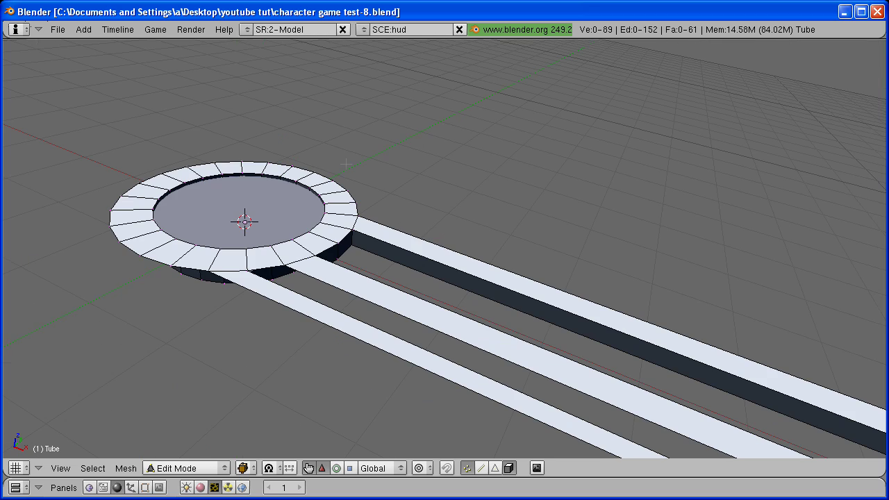
alt+right_click(330, 282)
shift+middle_drag(548, 321, 493, 265)
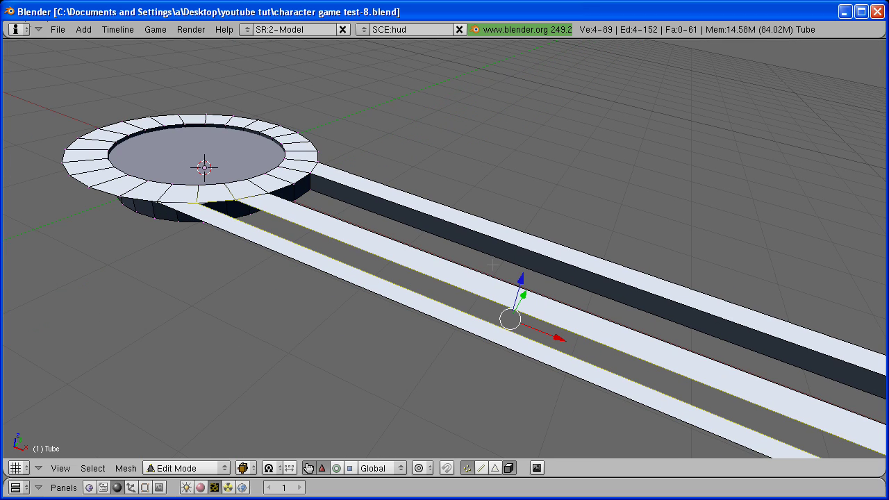
key(e)
key(z)
click(490, 285)
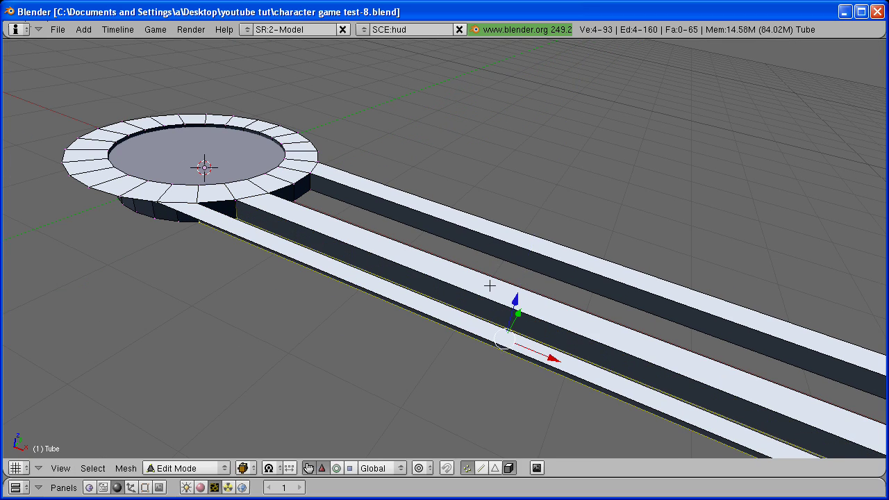
Extrude an outer border edge on the ring's upper right diagonally outward into a short arm.
key(KP_7)
shift+middle_drag(428, 227, 561, 305)
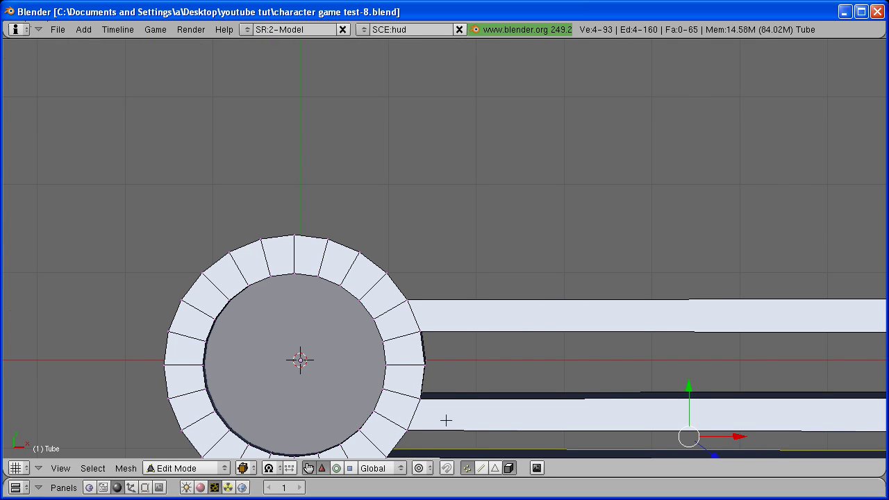
click(481, 470)
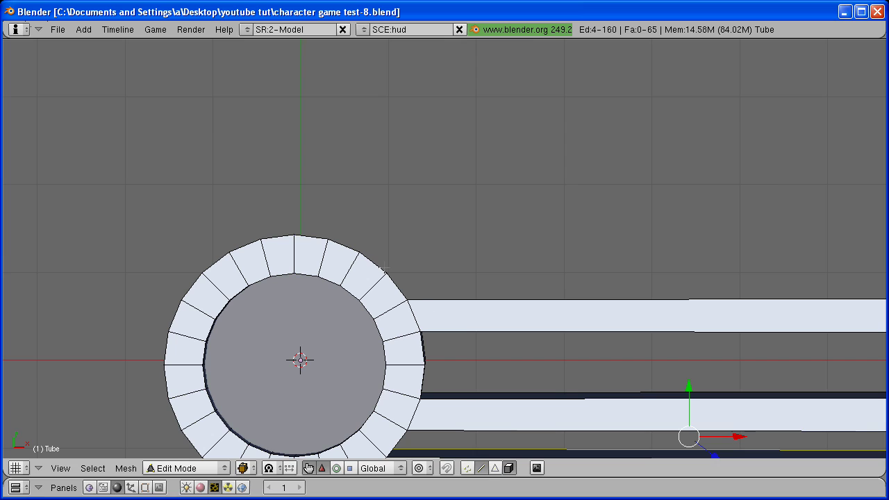
right_click(375, 255)
shift+middle_drag(375, 255, 280, 248)
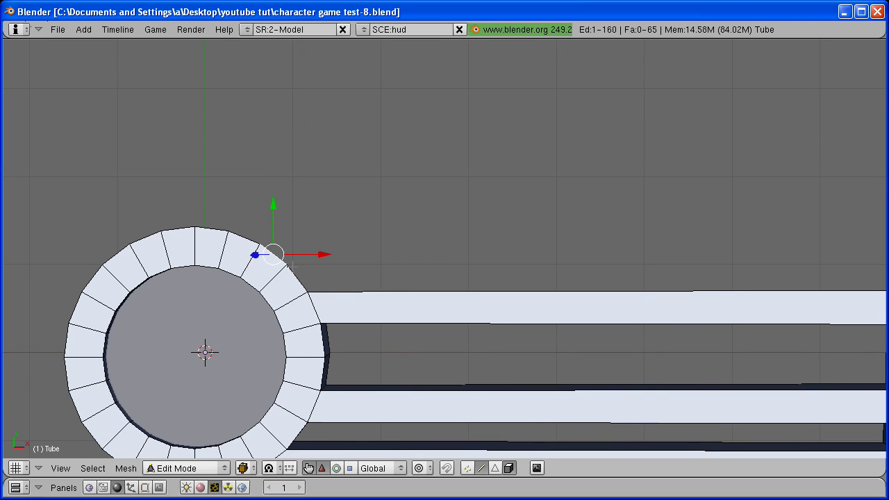
key(e)
click(352, 219)
shift+middle_drag(556, 248, 417, 240)
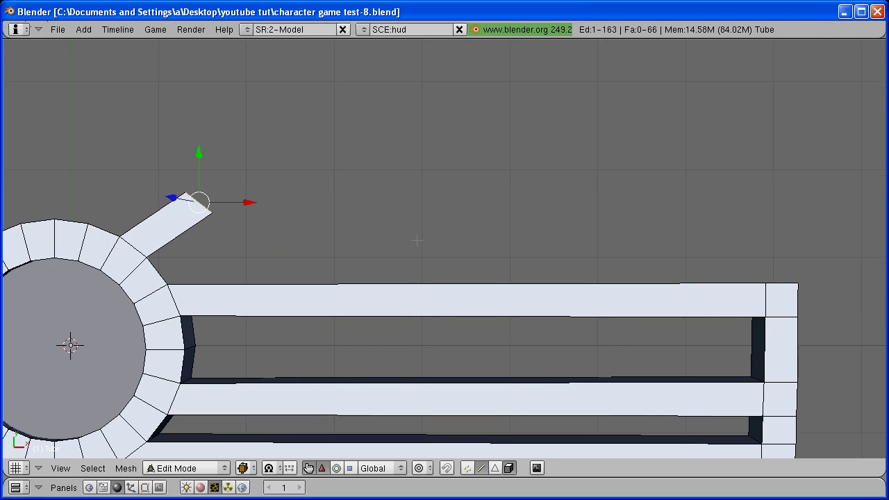
Extrude the arm's end into a long bar above the frame, then turn its end edge upright and adjust its height and X position.
key(e)
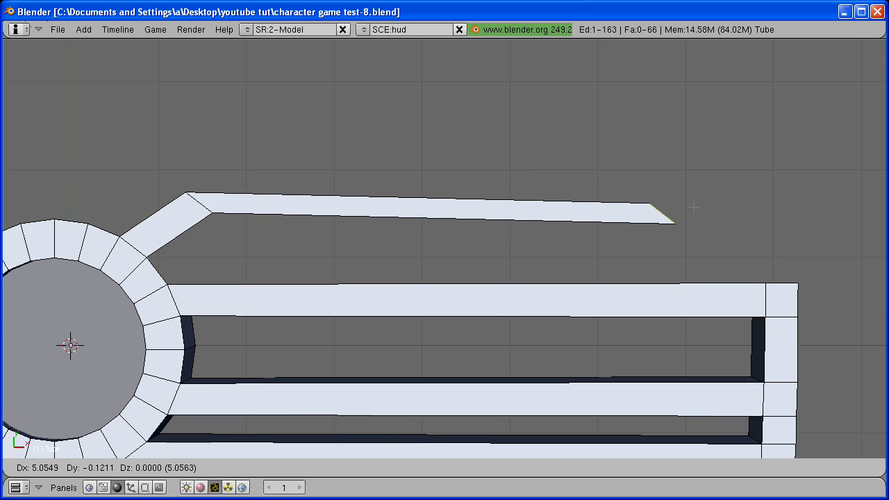
click(689, 197)
shift+middle_drag(684, 239, 594, 236)
key(r)
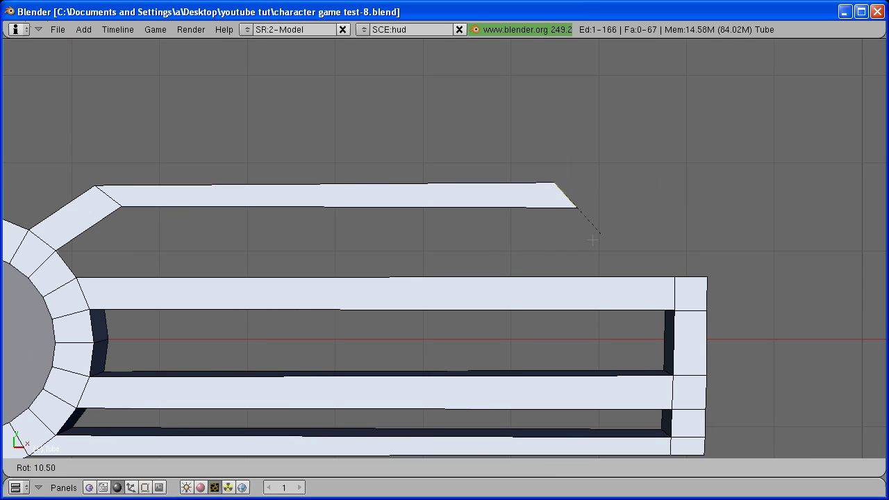
click(571, 243)
key(s)
key(y)
click(616, 252)
drag(616, 192, 585, 195)
Extrude two short segments from the upper bar's end, rotating each end edge so the bar curves down toward the frame.
key(e)
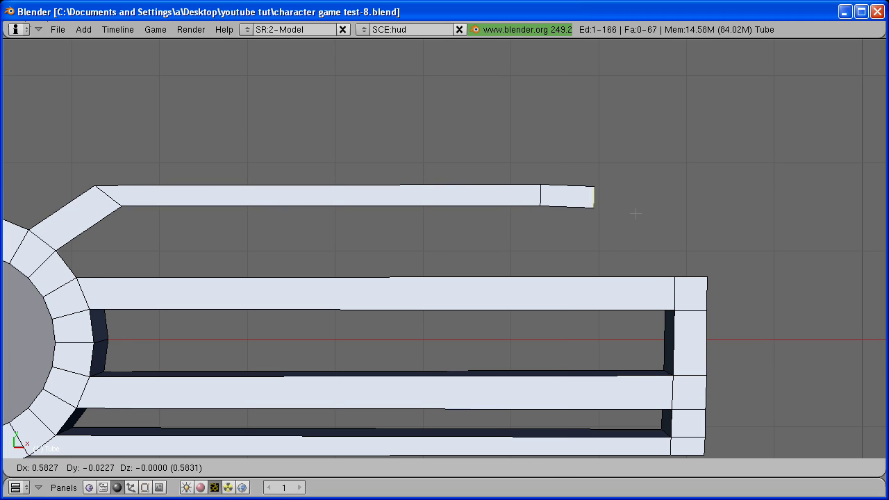
click(625, 217)
key(r)
click(629, 229)
key(e)
click(667, 224)
key(r)
click(684, 240)
Fill a face between the curved bar's end edge and the top edge of the frame's outer corner.
shift+middle_drag(684, 240, 465, 184)
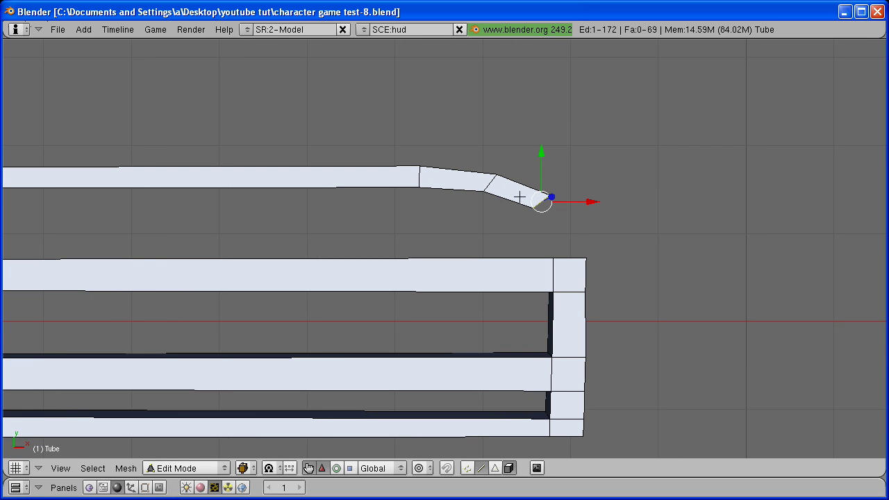
scroll(568, 214, up, 3)
shift+middle_drag(569, 214, 489, 246)
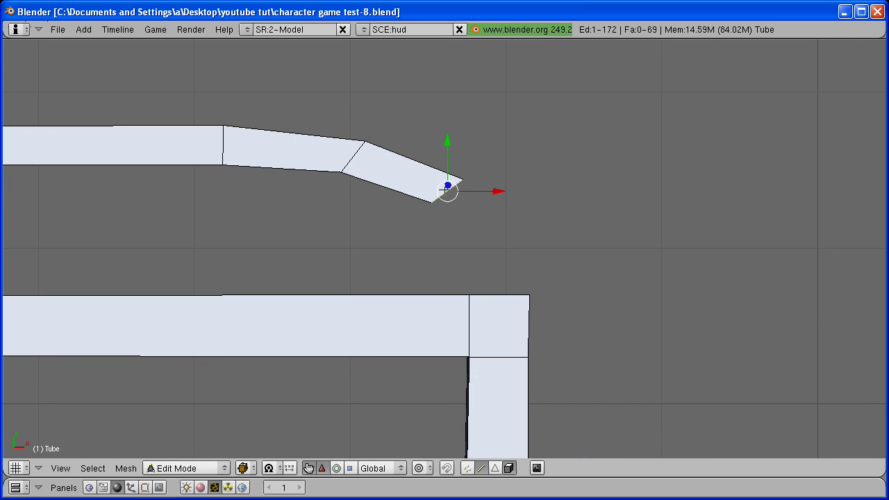
shift+right_click(499, 297)
key(f)
scroll(479, 272, down, 3)
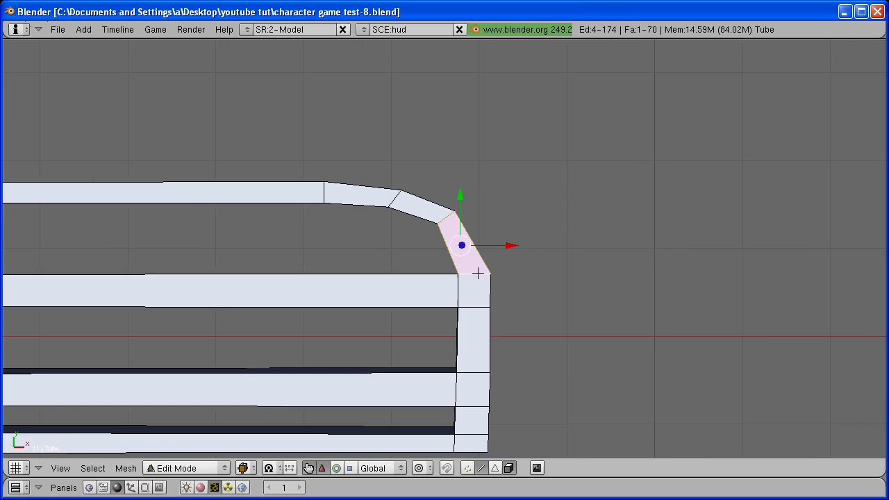
Move the ring's outer vertex at the upper arm's joint up and to the left to widen the arm's base.
shift+middle_drag(478, 271, 805, 287)
shift+middle_drag(417, 272, 760, 286)
scroll(482, 273, up, 3)
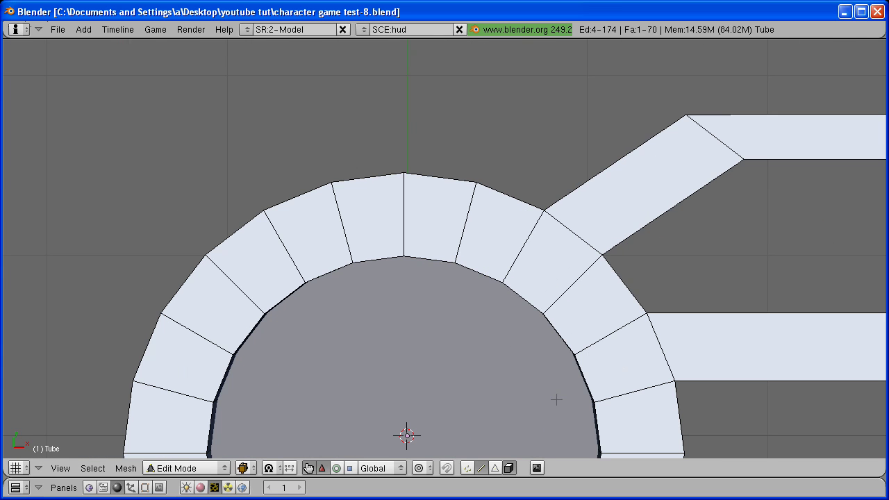
click(467, 468)
right_click(548, 205)
key(g)
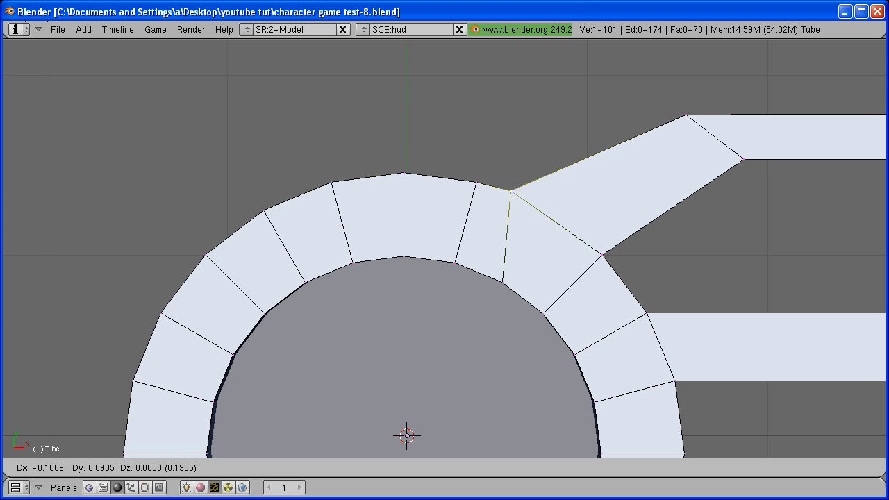
click(515, 192)
Select the edge loop around the upper opening and extrude only its edges in place.
scroll(685, 246, down, 3)
shift+middle_drag(738, 258, 500, 269)
scroll(538, 260, down, 2)
middle_drag(434, 274, 332, 225)
key(a)
alt+right_click(329, 223)
key(e)
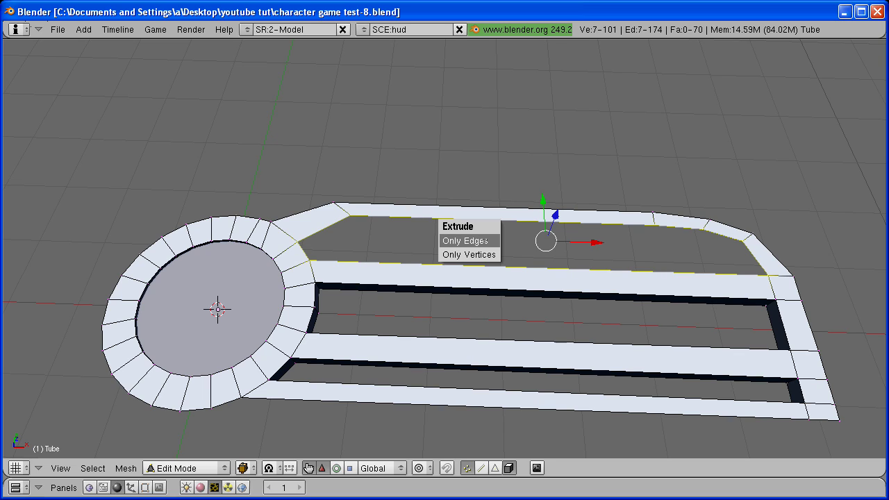
click(489, 240)
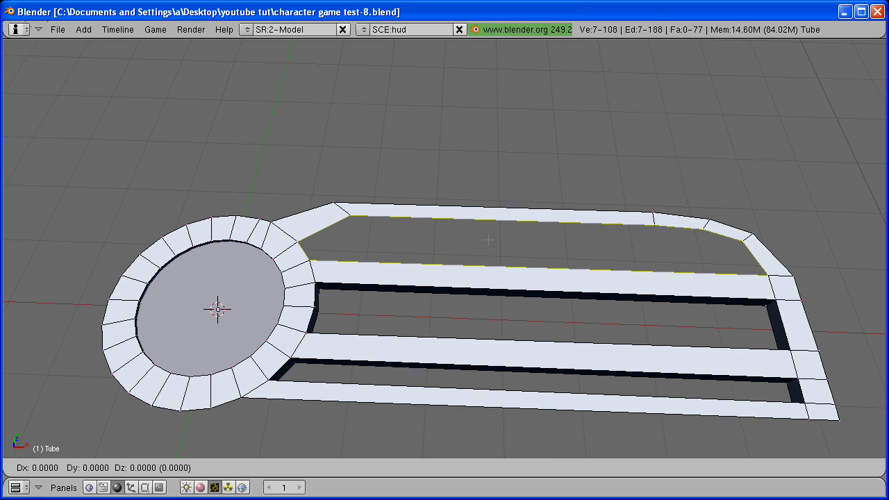
click(488, 240)
Merge the extruded loop with Collapse to close the upper opening with faces.
key(w)
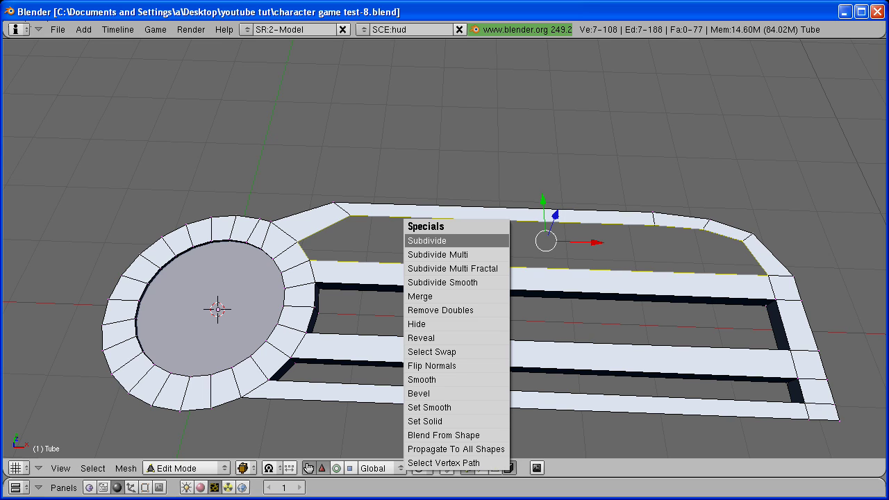
click(438, 296)
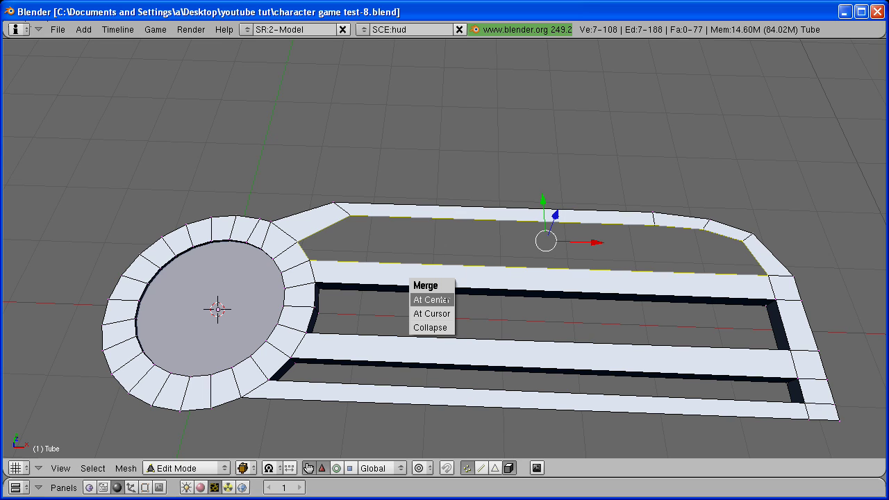
click(428, 325)
key(Tab)
key(Tab)
Join the two triangular faces nearest the ring in the upper panel into one quad.
key(KP_7)
scroll(508, 254, up, 2)
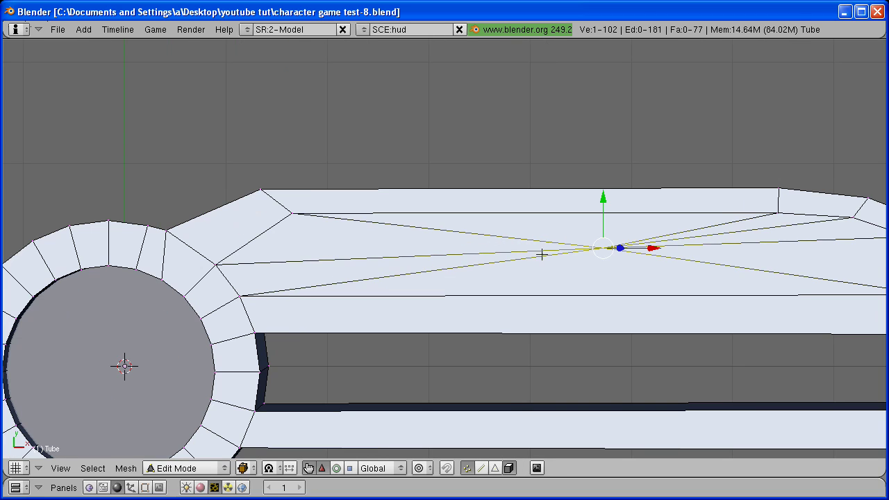
click(494, 470)
right_click(292, 257)
shift+right_click(314, 235)
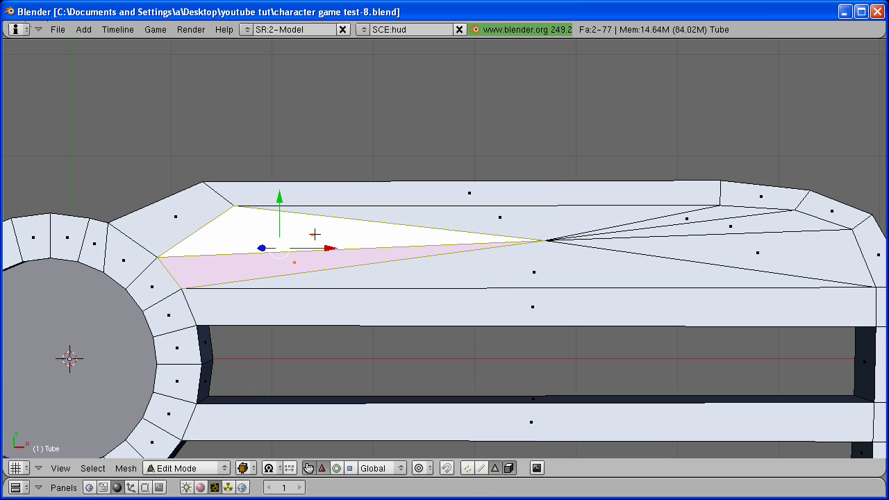
key(alt+j)
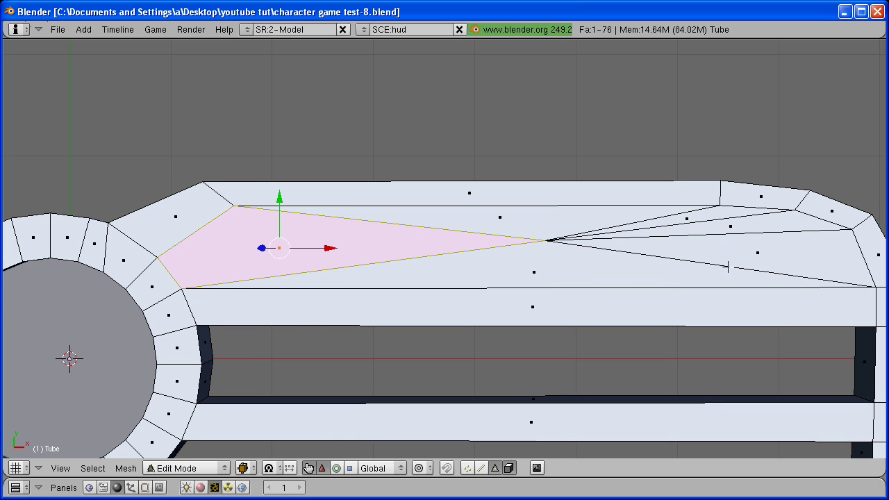
Join the two lower adjacent triangles at the upper panel's curved outer end into one quad.
shift+middle_drag(714, 271, 556, 283)
right_click(583, 258)
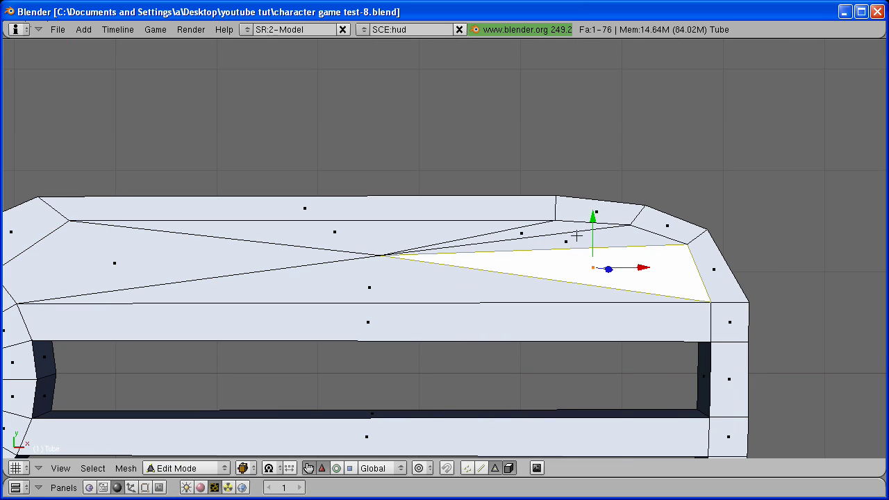
shift+right_click(575, 237)
key(alt+j)
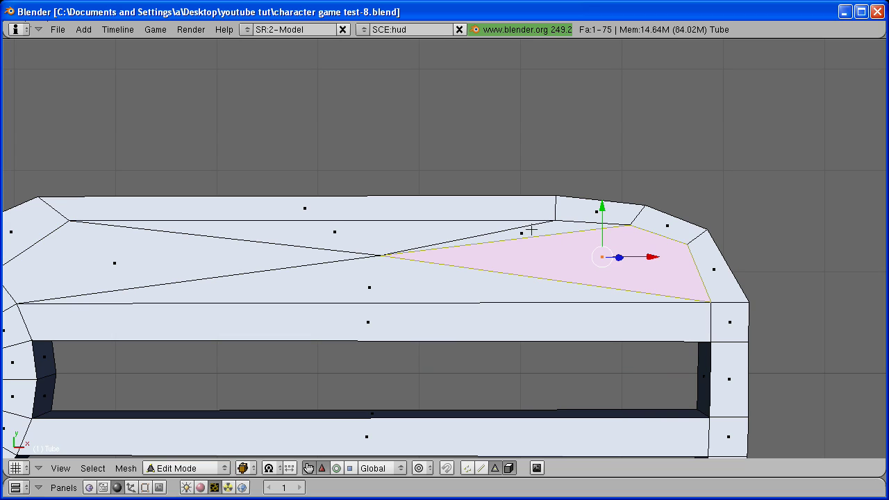
Join the two remaining upper triangles of the panel into one quad and leave Edit Mode.
right_click(522, 230)
shift+right_click(349, 230)
key(alt+j)
scroll(422, 245, down, 6)
scroll(444, 254, up, 2)
shift+middle_drag(389, 269, 516, 257)
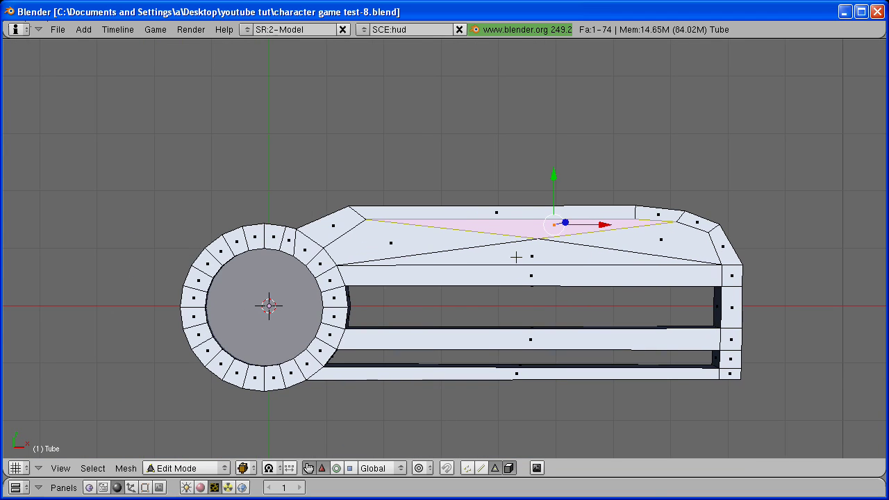
key(Tab)
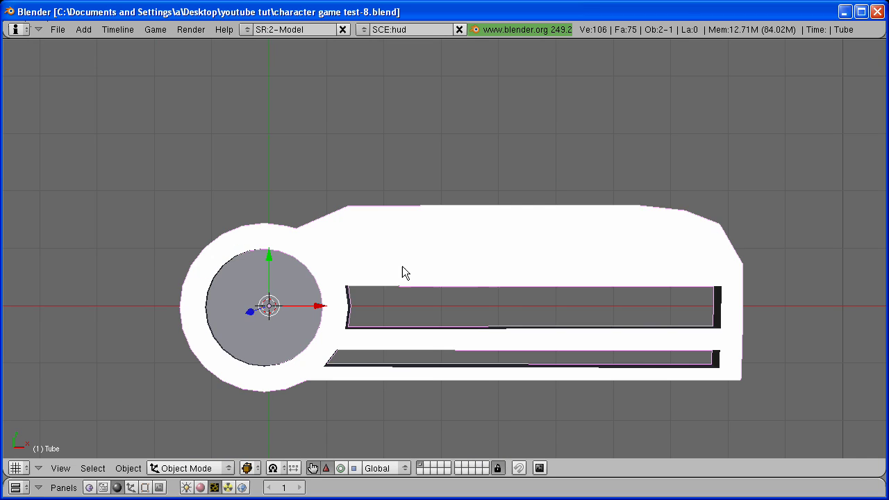
mouse_move(398, 266)
shift+middle_down()
mouse_move(471, 312)
mouse_move(491, 218)
mouse_move(407, 266)
shift+middle_up()
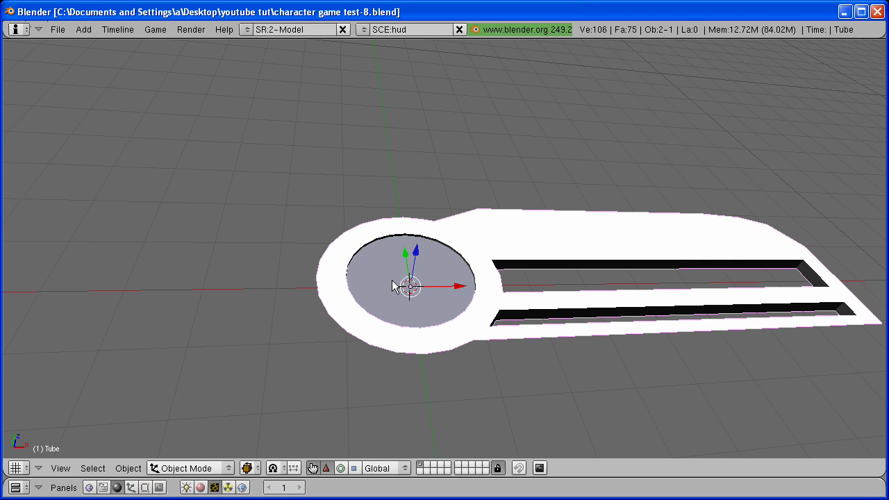
Select the disc inside the ring and enlarge the buttons window to make room for the material settings.
right_click(401, 292)
key(g)
key(Escape)
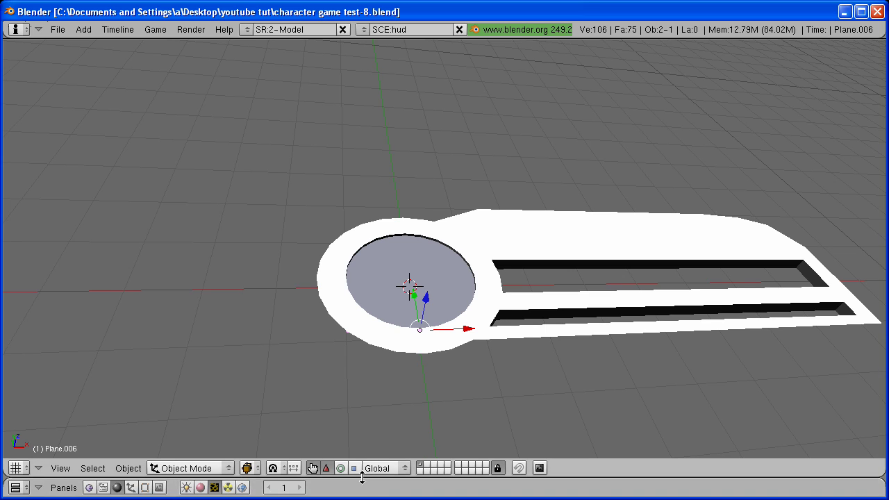
drag(368, 478, 356, 351)
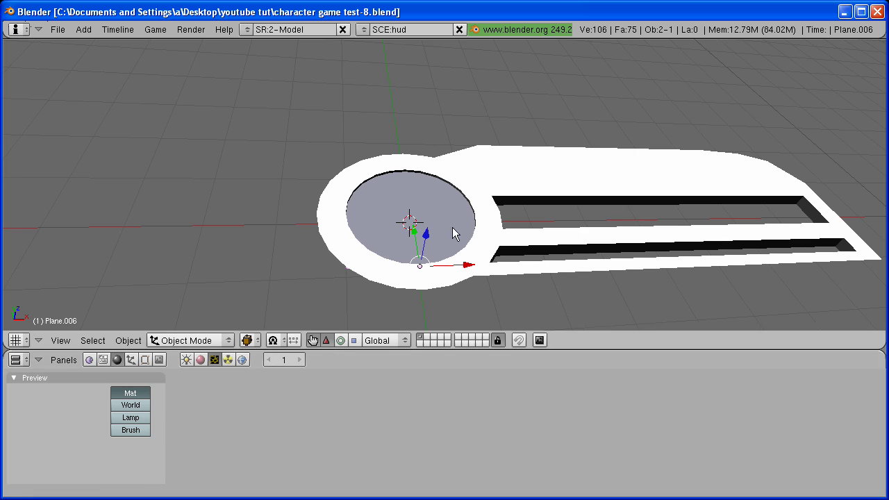
Duplicate the gauge disc and lower the copy by about 0.02 along the Z axis.
middle_drag(452, 229, 475, 167)
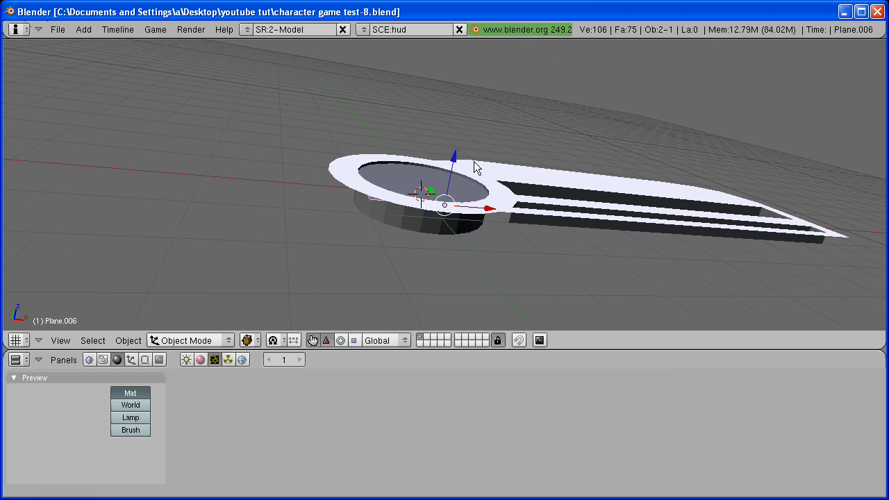
key(shift+d)
key(z)
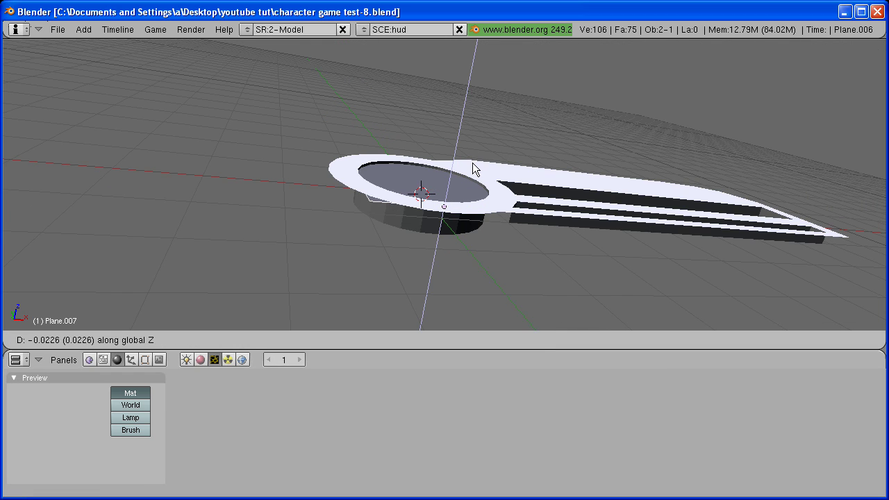
click(473, 162)
middle_drag(472, 163, 425, 236)
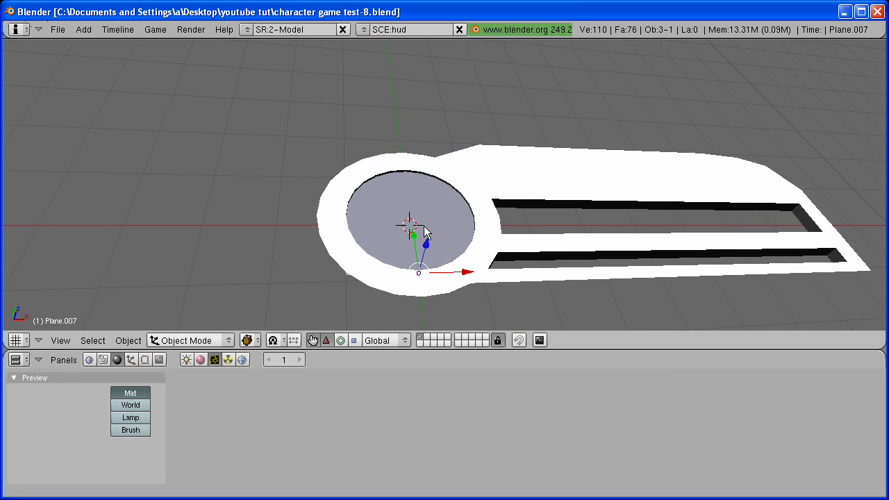
Give the upper gauge disc a new material with a green diffuse colour.
right_click(427, 222)
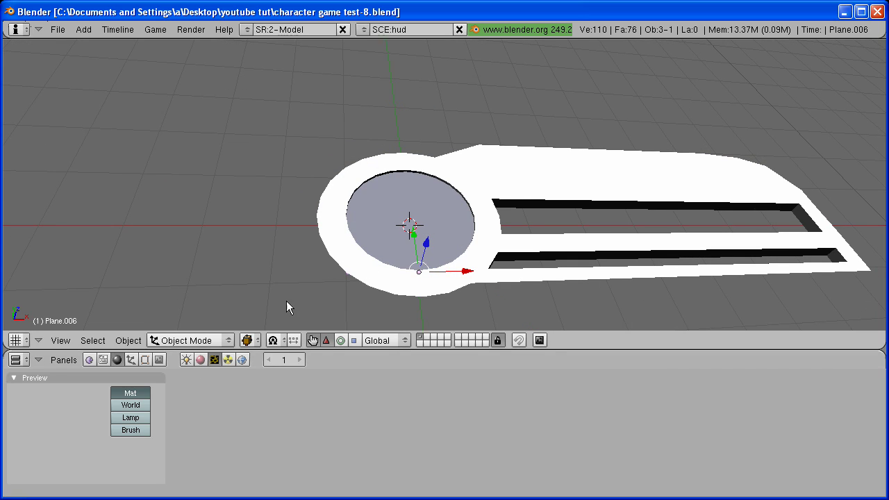
click(200, 360)
click(223, 400)
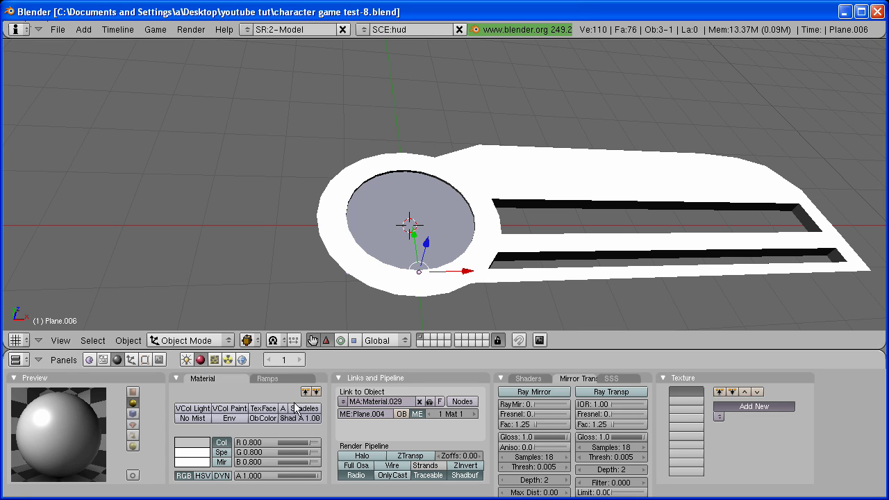
click(197, 446)
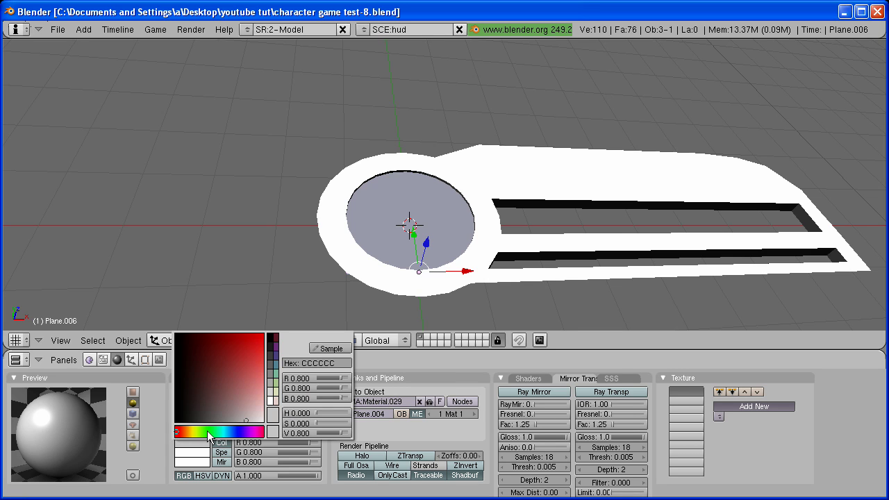
click(207, 431)
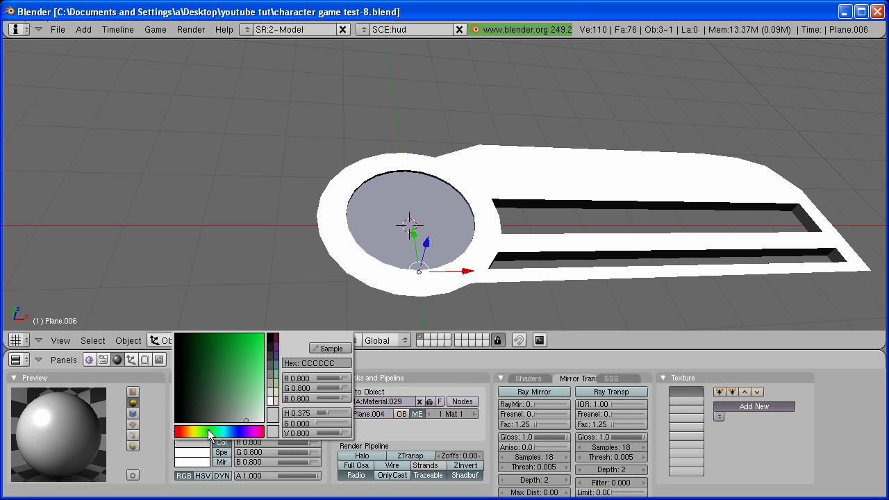
click(252, 372)
Give the lower disc copy a new material with a red colour of R 1.000, G 0.000, B 0.000.
right_click(390, 221)
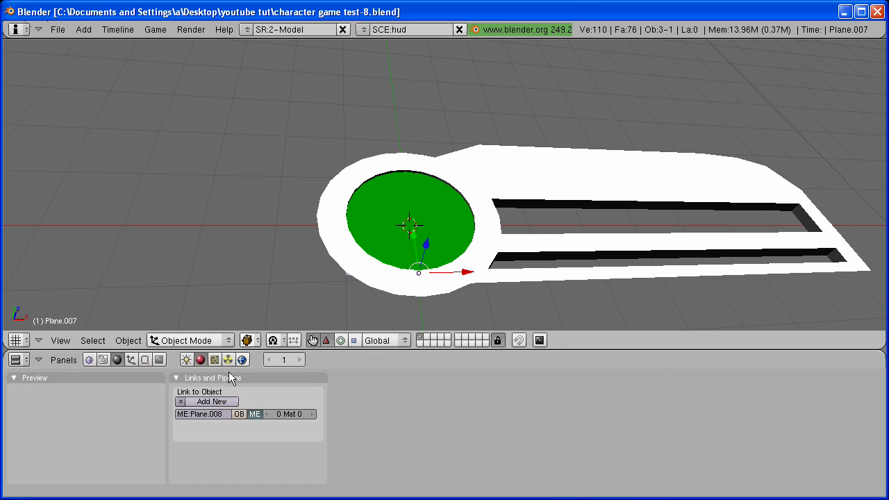
click(212, 402)
click(189, 441)
click(270, 410)
key(KP_7)
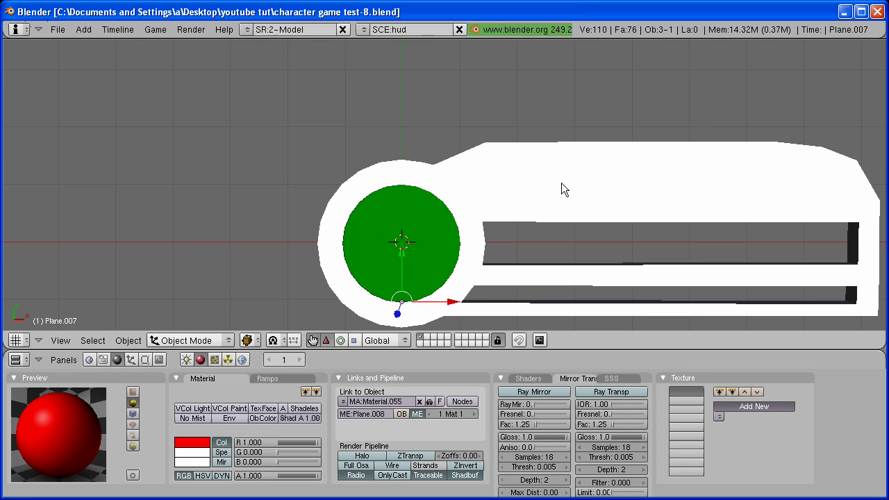
Deselect everything and add a plane centred along the upper bar slot, seen from the top.
shift+middle_drag(585, 159, 450, 105)
key(a)
shift+middle_drag(533, 172, 489, 174)
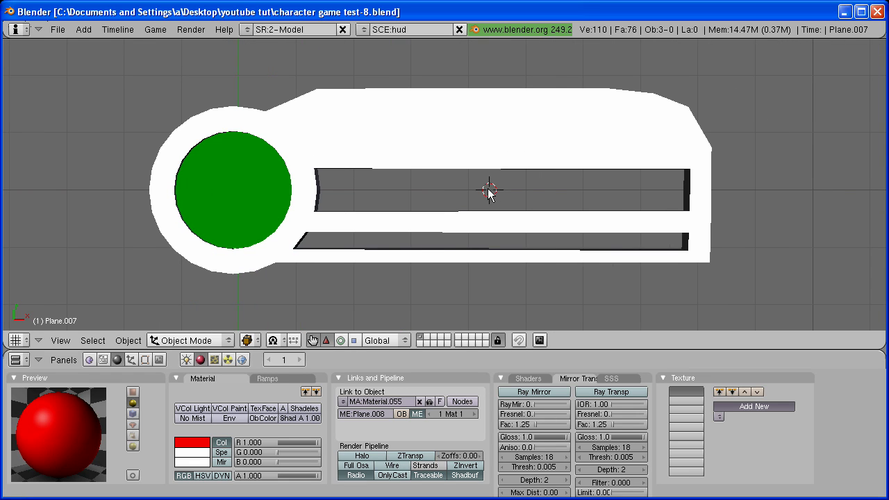
key(space)
mouse_move(567, 187)
click(636, 185)
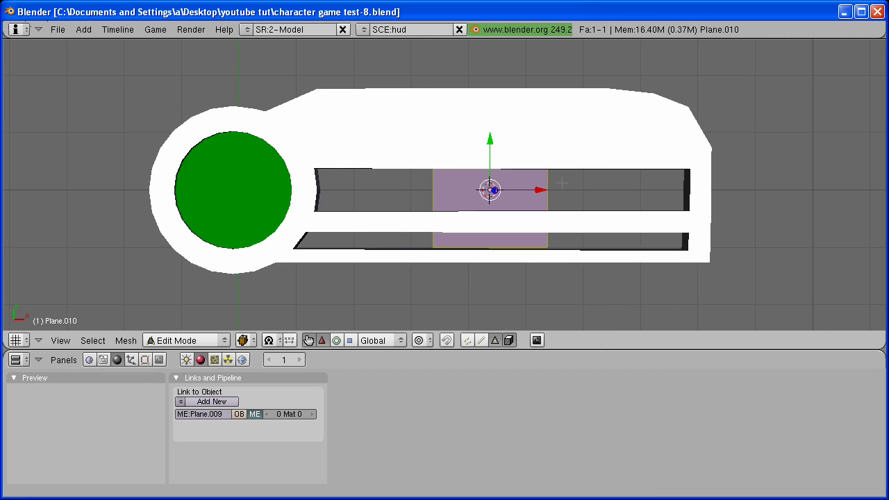
scroll(514, 290, up, 2)
Move the plane's lower and upper edges along Y to fit the height of the upper bar slot.
click(480, 340)
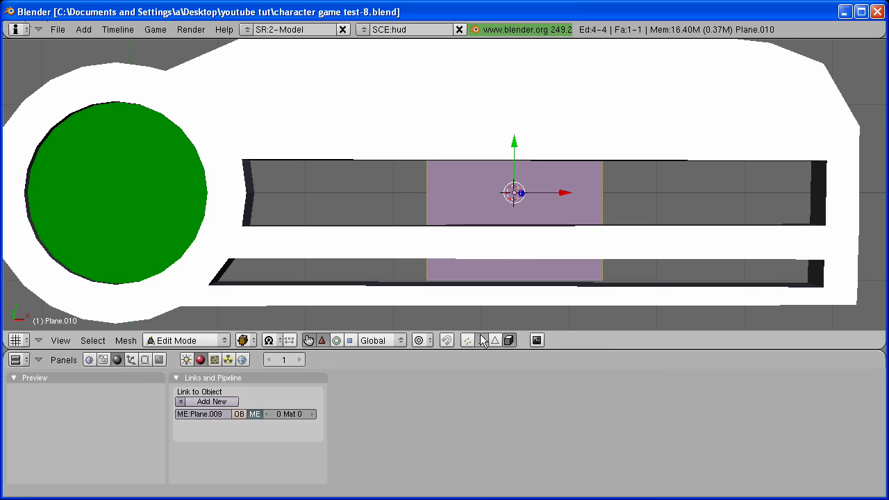
right_click(501, 281)
key(g)
key(y)
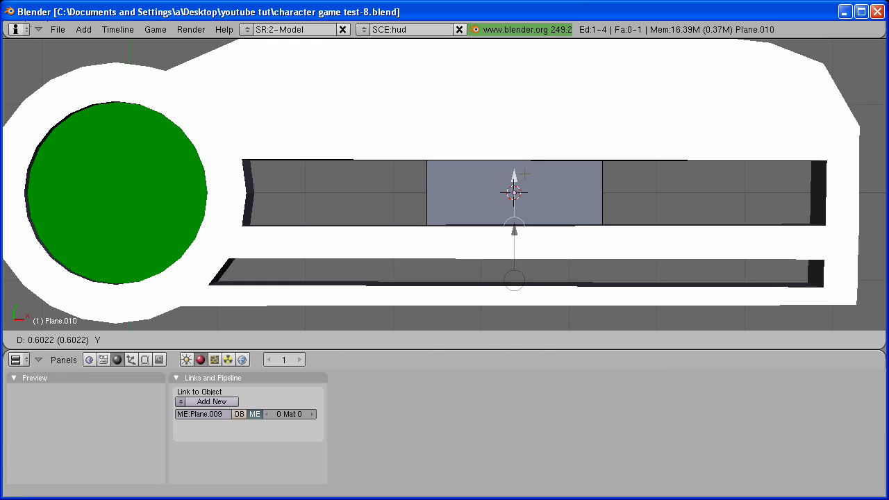
click(514, 226)
click(509, 343)
mouse_move(513, 179)
mouse_down()
mouse_move(514, 167)
mouse_move(513, 179)
mouse_up()
right_click(511, 98)
drag(514, 73, 517, 125)
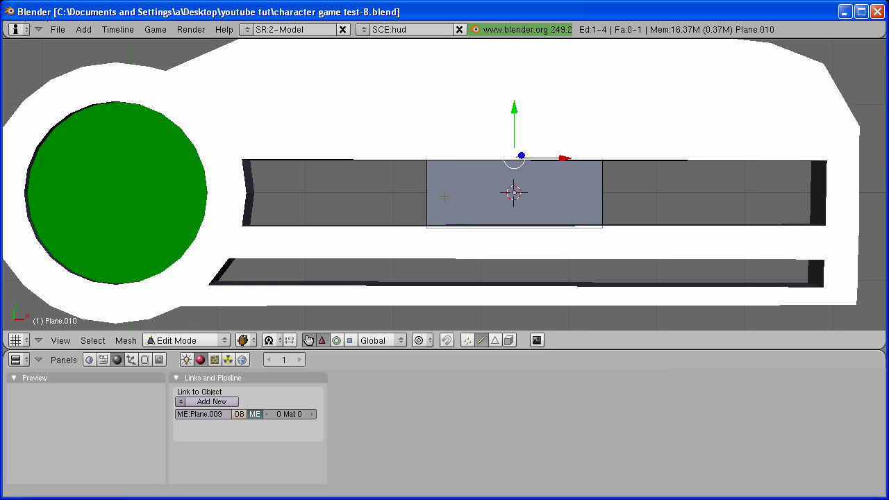
Stretch the plane along X by moving its two end edges to the ends of the upper slot.
shift+middle_drag(445, 196, 534, 203)
right_click(528, 201)
drag(536, 202, 492, 204)
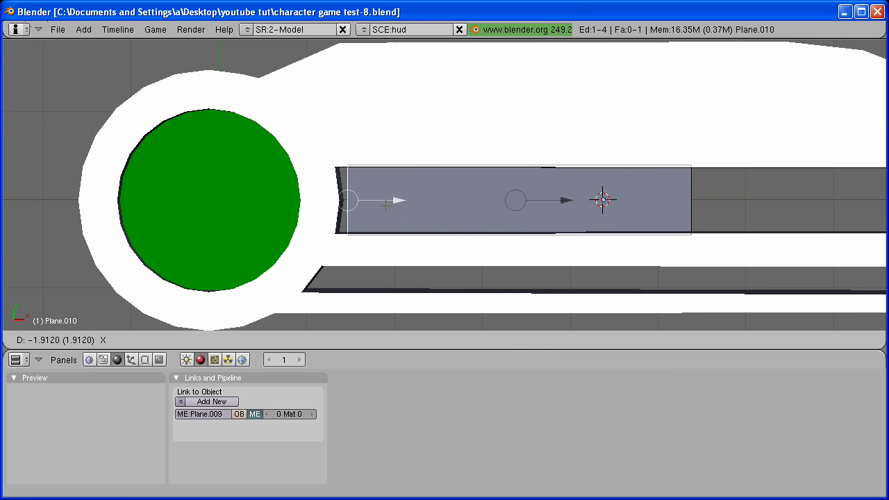
drag(384, 205, 371, 205)
shift+middle_drag(748, 193, 497, 183)
right_click(452, 190)
drag(480, 191, 699, 192)
Leave Edit Mode and raise the bar plane about 0.20 along Z to just below the frame's surface.
middle_drag(375, 226, 339, 134)
middle_drag(382, 114, 365, 113)
key(Tab)
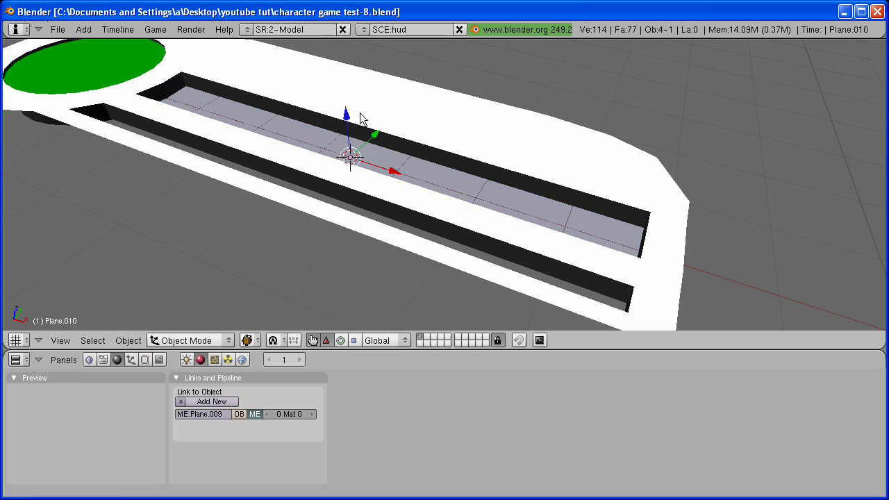
key(g)
key(z)
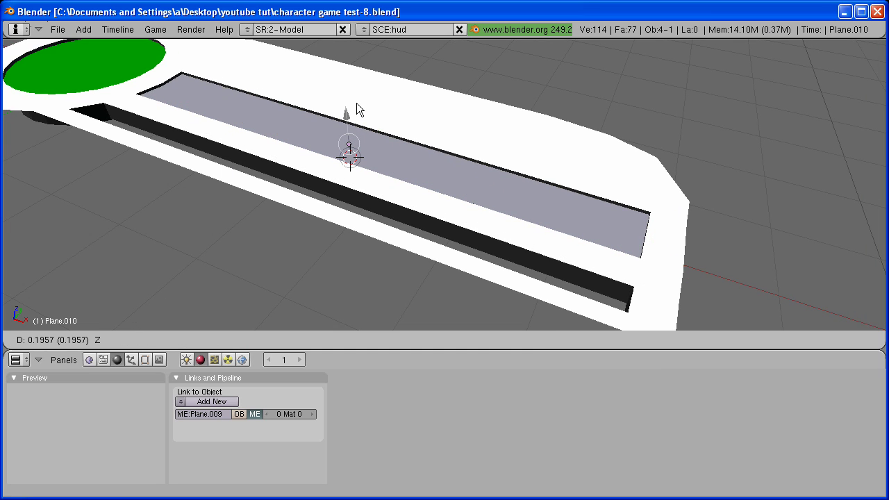
click(356, 109)
Pull the bar plane's outer end edge slightly inward along X in Edit Mode.
key(KP_7)
key(Tab)
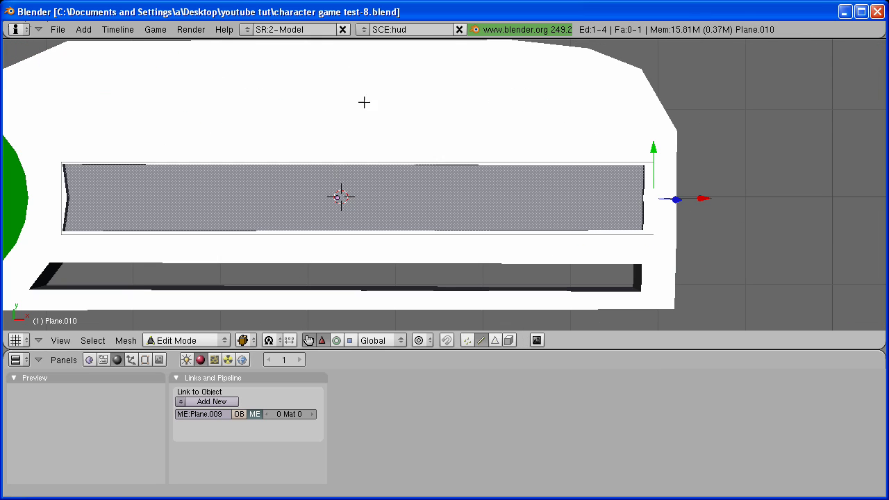
drag(701, 198, 693, 198)
shift+middle_drag(164, 182, 330, 173)
shift+middle_drag(403, 175, 333, 177)
Shift the bar's whole mesh about 3.04 along X so its ring-side edge meets the object centre.
key(a)
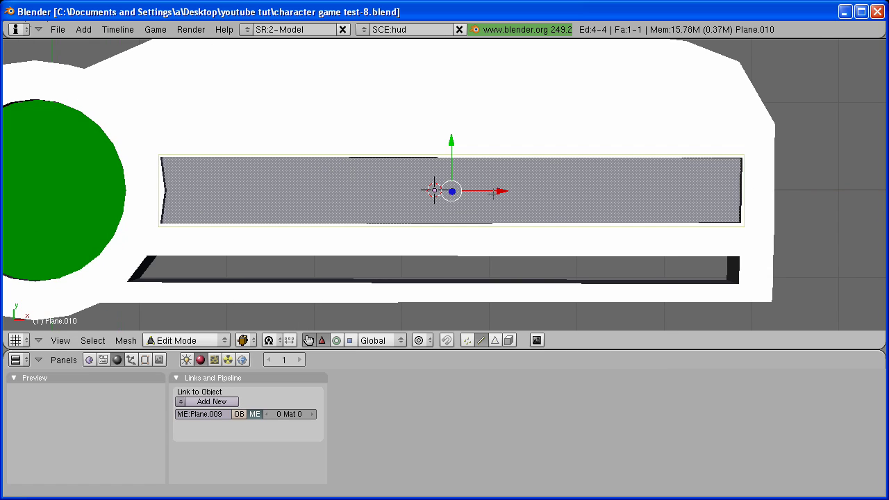
key(g)
key(x)
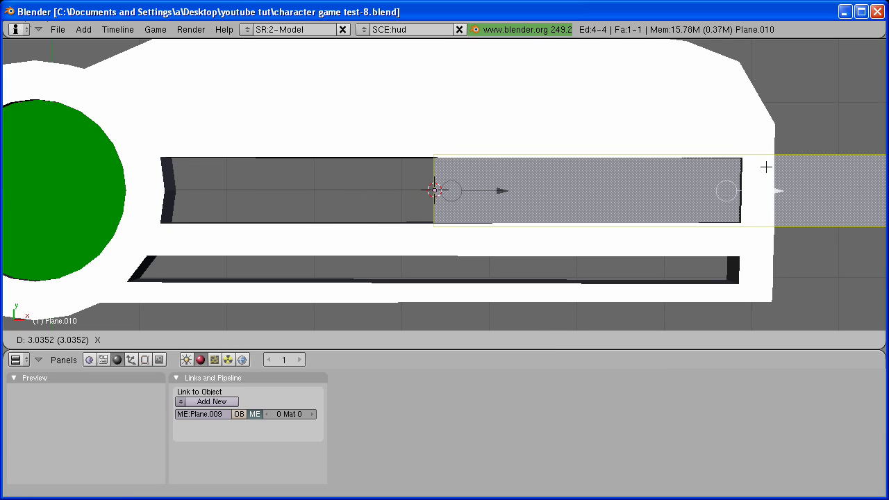
click(767, 166)
scroll(480, 204, up, 2)
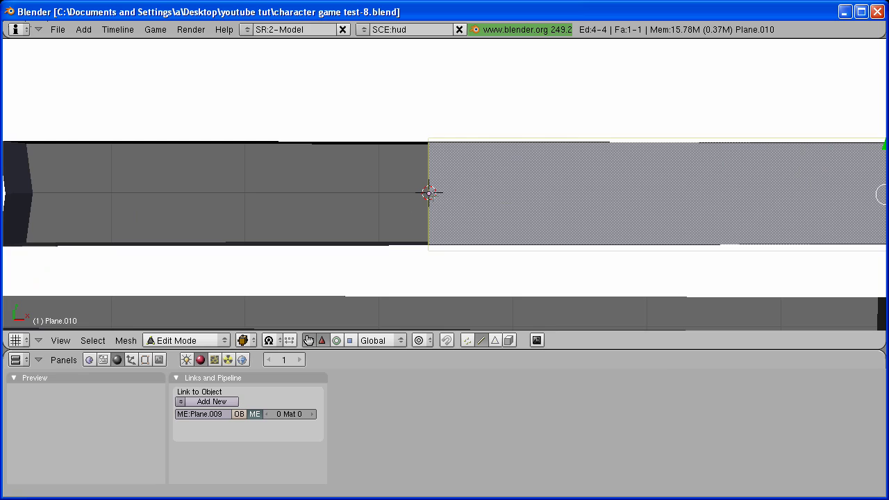
scroll(438, 225, down, 3)
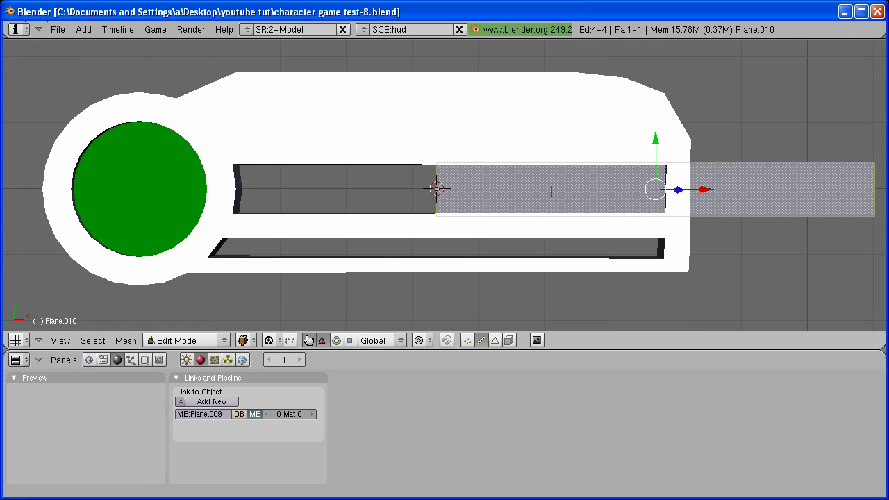
Move the bar object about -2.96 along X in Object Mode so it fills the upper slot.
key(Tab)
key(g)
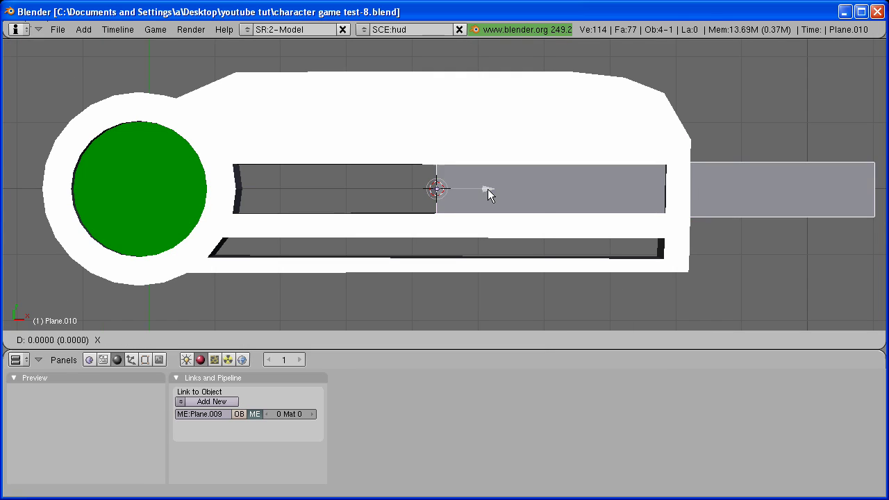
key(x)
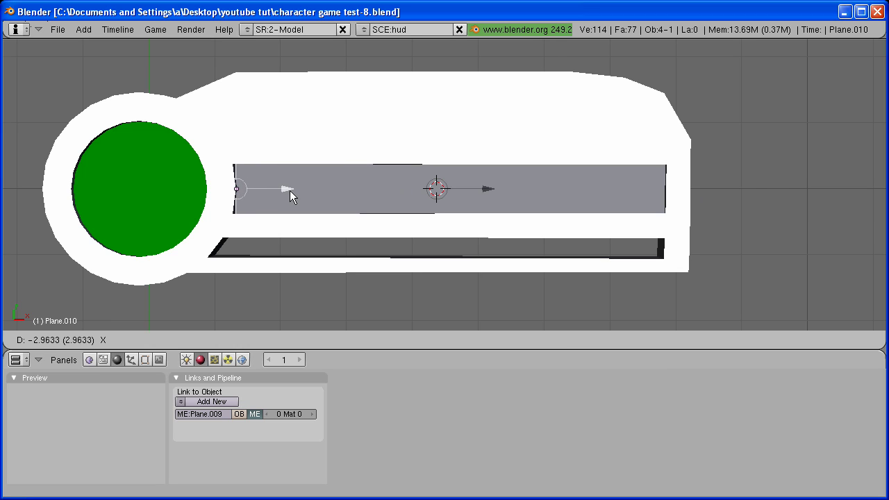
click(287, 190)
Duplicate the upper bar and offset the copy very slightly along the Z axis.
middle_drag(351, 225, 341, 141)
key(shift+d)
key(z)
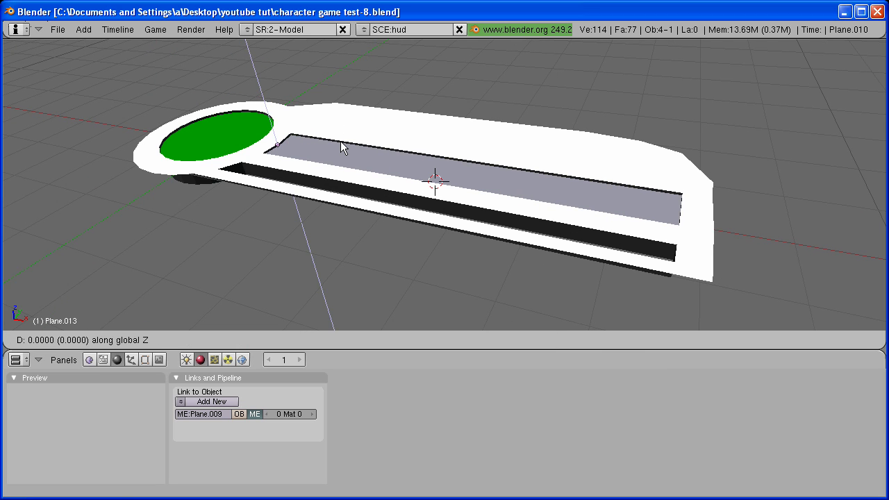
click(340, 144)
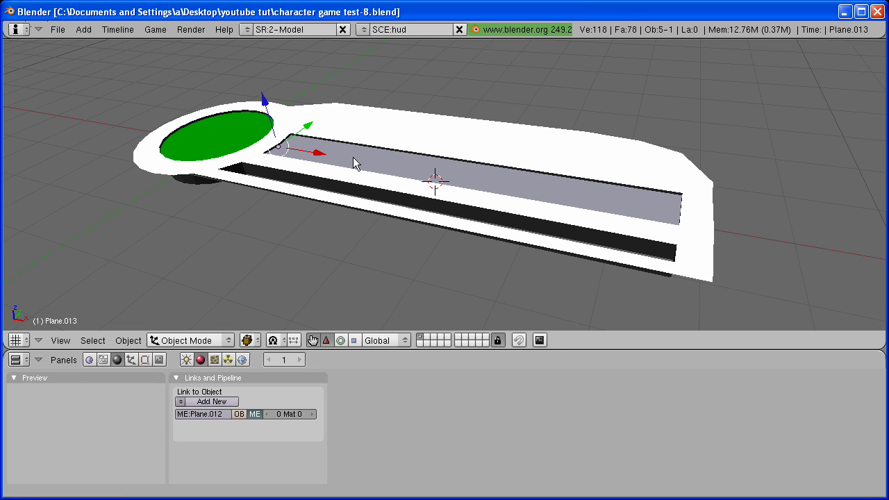
Select both upper bar planes and duplicate them down along Y into the lower slot.
key(KP_7)
shift+right_click(355, 189)
key(g)
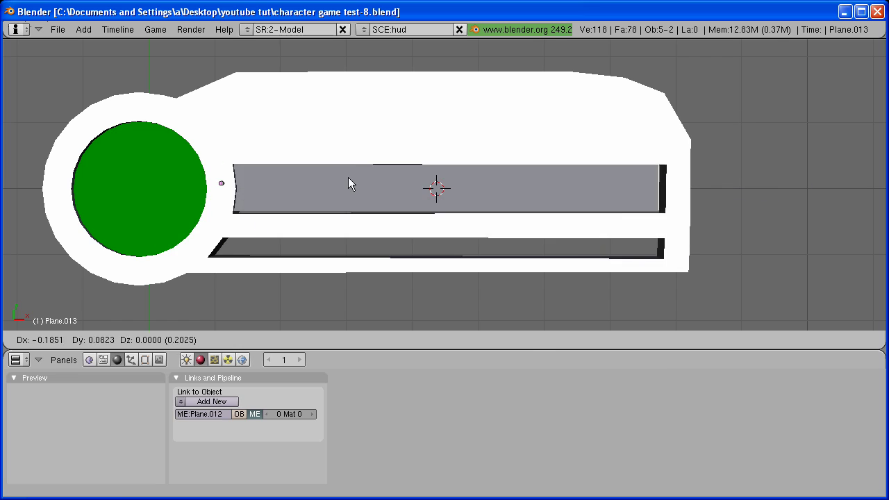
right_click(354, 175)
key(shift+d)
key(y)
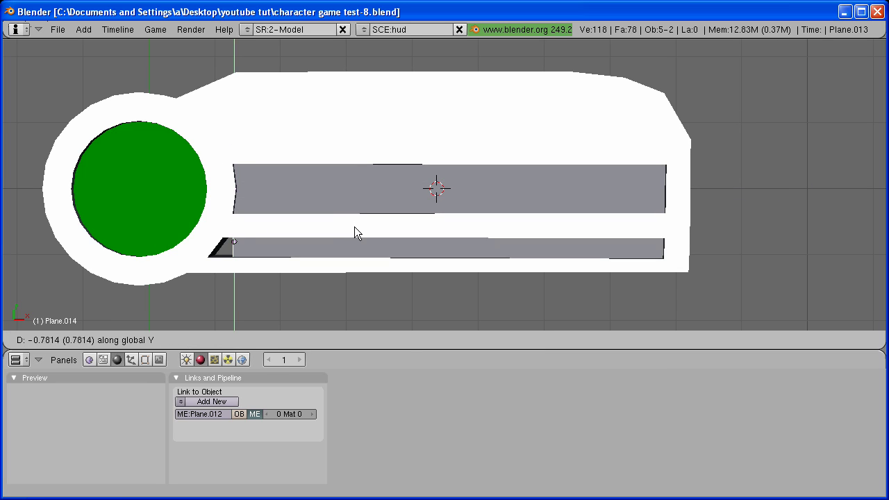
click(365, 236)
Scale the lower pair of bars down along Y to suit the narrower slot.
key(s)
key(y)
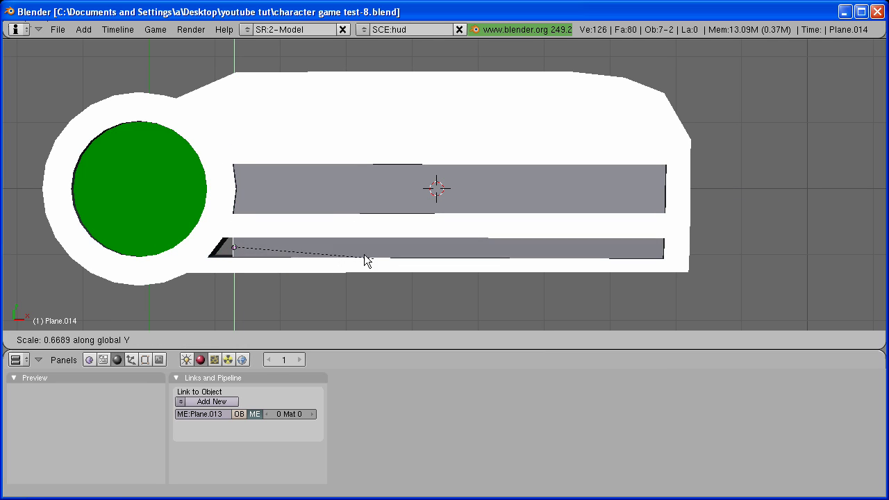
click(319, 252)
Move the lower bar pair toward the circle along X and scale it about 1.05 in X and 1.02 in Y to fill the slot.
drag(283, 248, 258, 246)
key(s)
key(x)
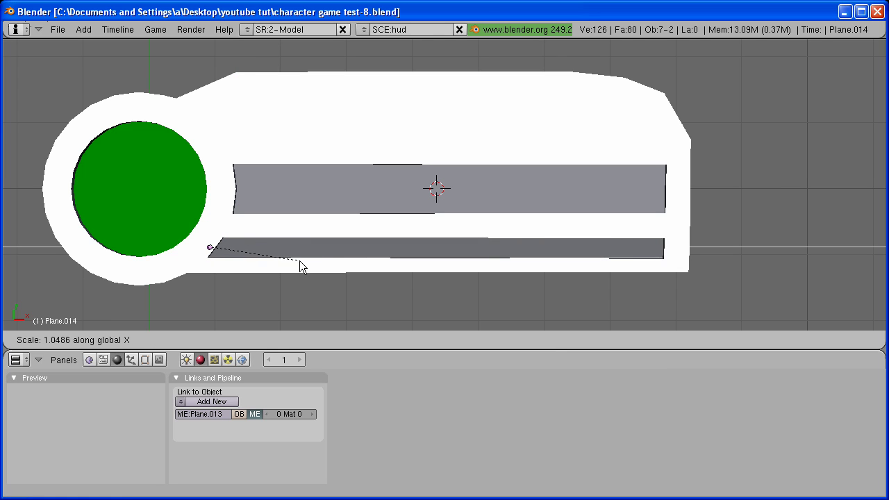
click(299, 260)
key(s)
key(y)
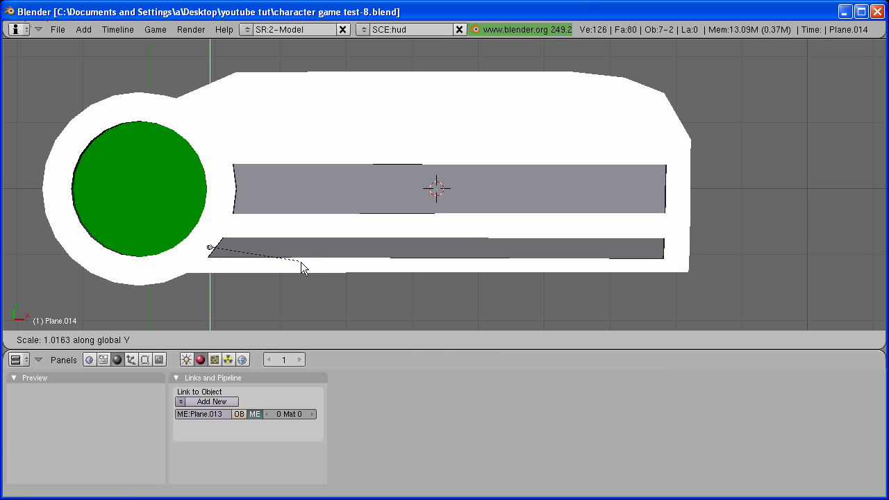
click(301, 262)
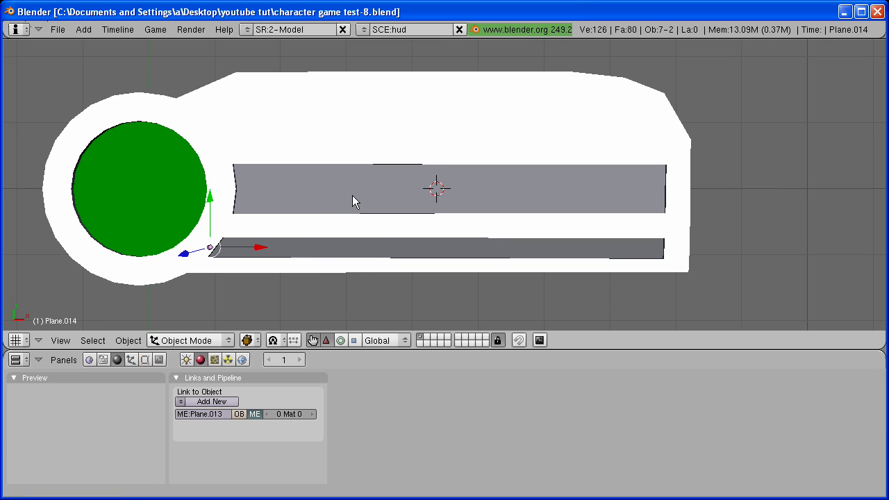
Give the front upper bar a new blue material with RGB 0.000, 0.080, 1.000.
right_click(376, 200)
key(g)
key(Escape)
click(230, 405)
click(199, 443)
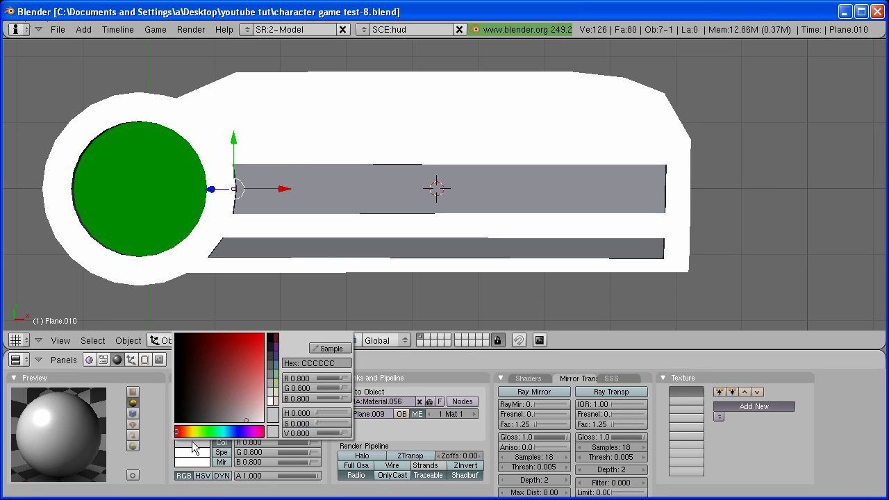
click(238, 432)
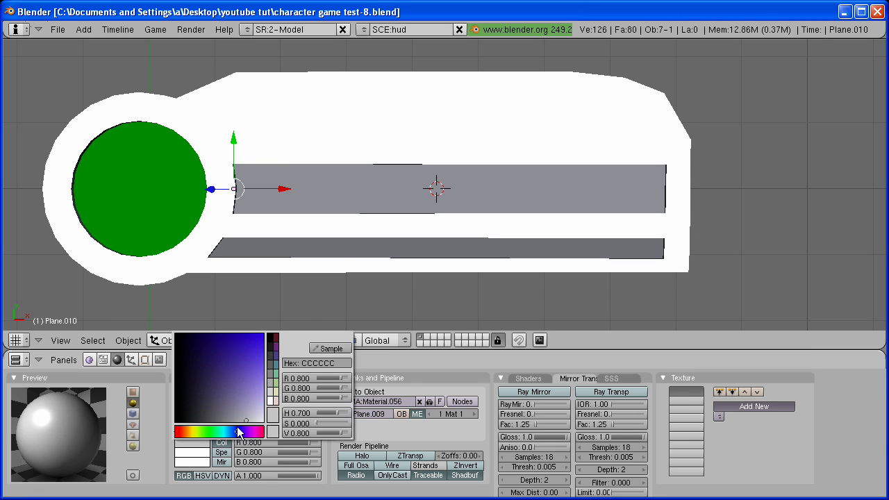
drag(239, 432, 237, 432)
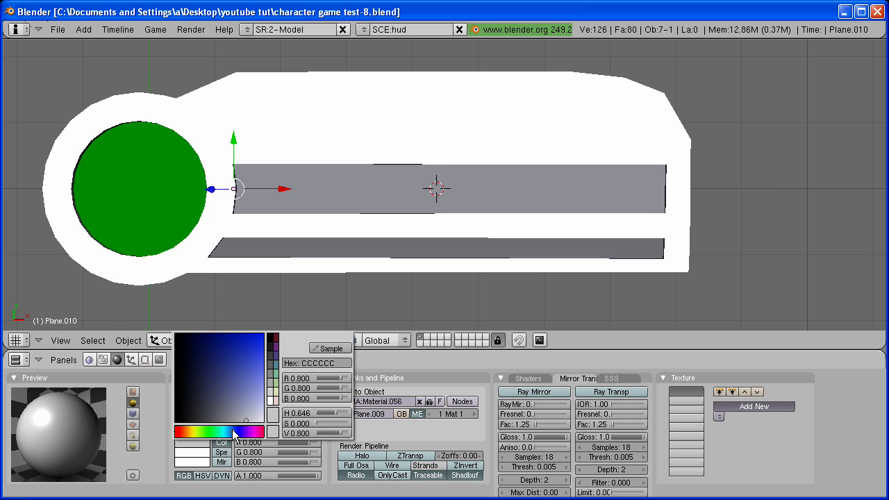
click(260, 341)
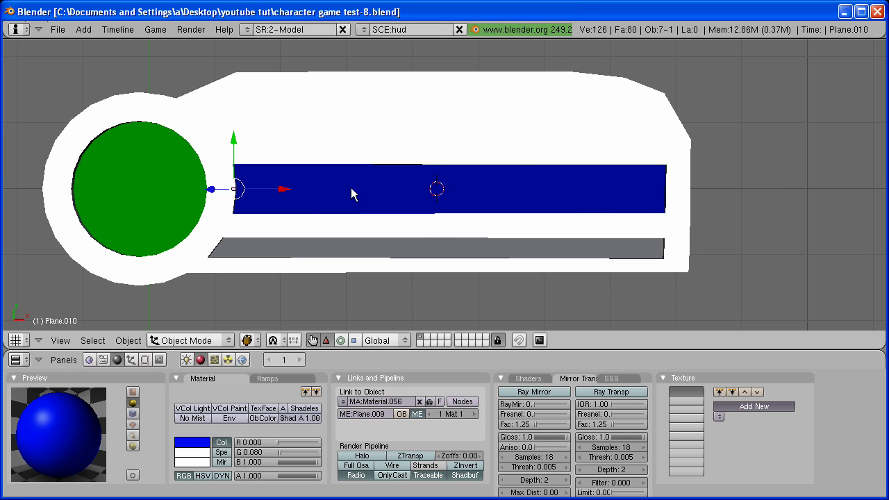
Select the other upper bar plane and give it a new pure red material with RGB 1.000, 0.000, 0.000.
key(shift+d)
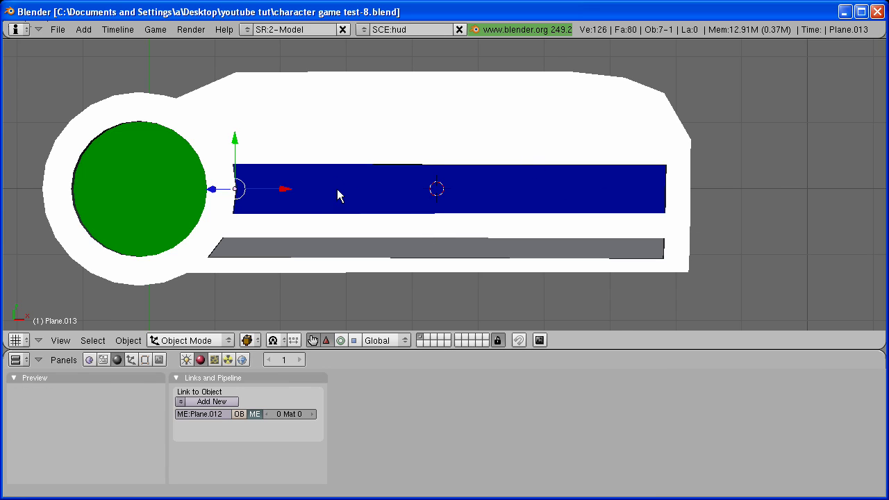
click(212, 401)
click(198, 442)
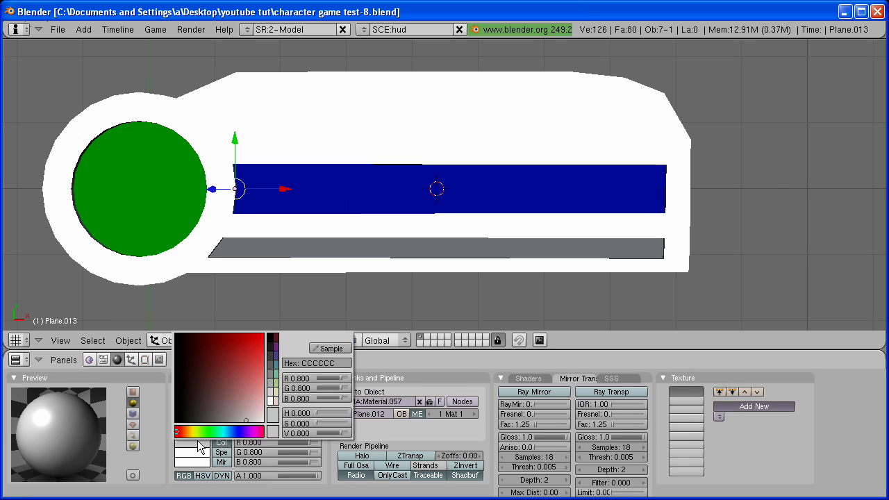
drag(240, 411, 263, 334)
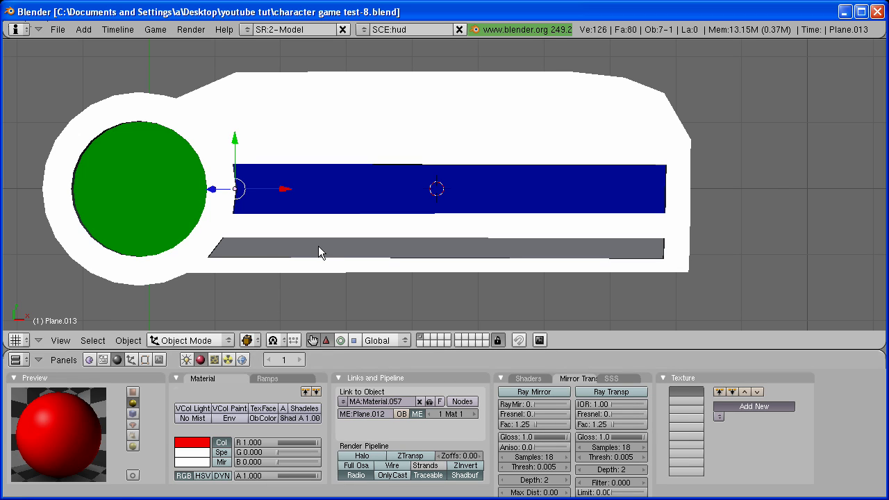
Give the front lower bar a new material in a muted olive-yellow colour.
right_click(317, 246)
click(212, 402)
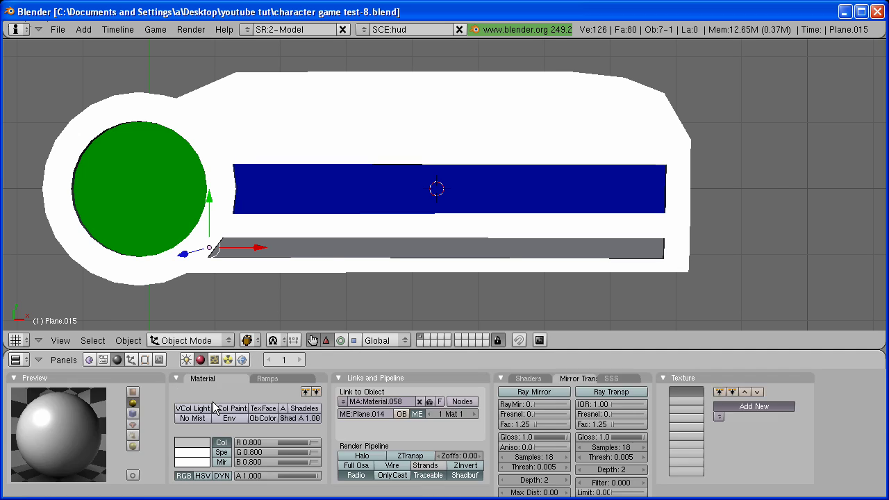
click(208, 445)
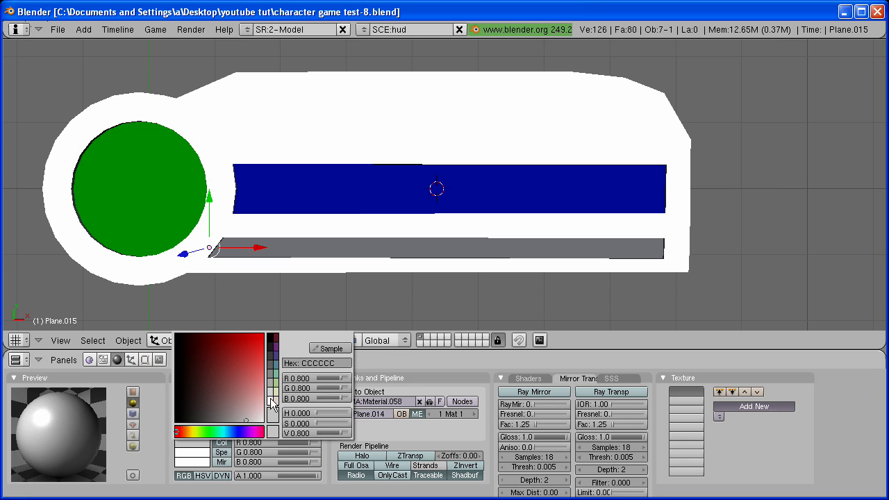
click(275, 392)
drag(249, 402, 244, 396)
Select the second lower bar plane and give it a new saturated red material.
right_click(334, 247)
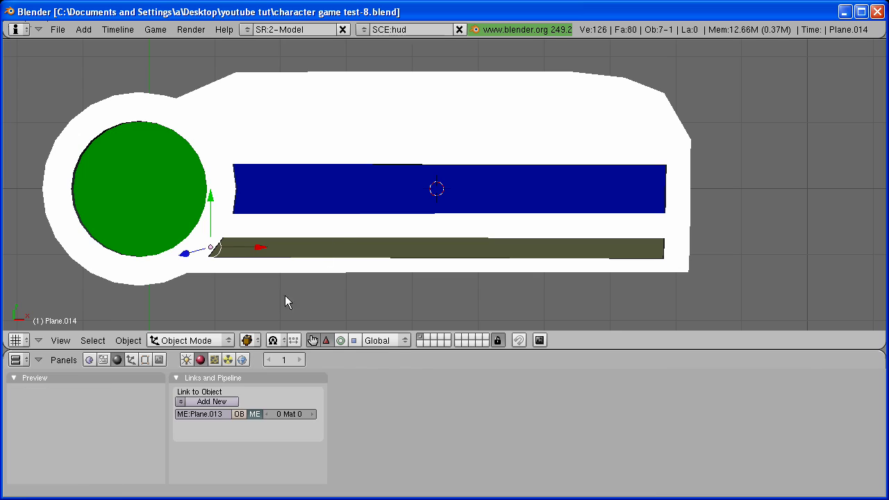
click(211, 401)
click(194, 443)
click(235, 359)
drag(242, 352, 264, 332)
Select the white HUD frame and set its mesh shading to smooth.
middle_drag(304, 262, 266, 259)
right_click(265, 259)
middle_drag(305, 230, 300, 241)
key(g)
click(291, 232)
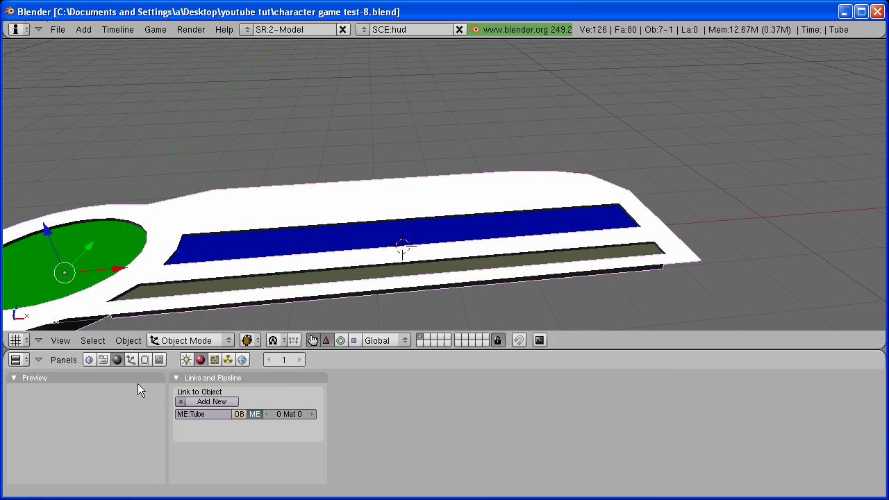
click(146, 360)
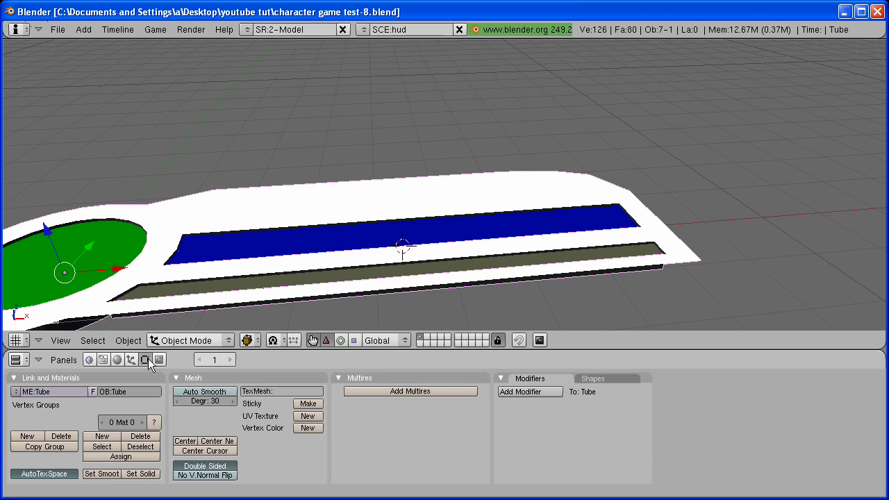
click(100, 475)
Examine the pivot points of the green life gauge and the blue bar and the HUD's look from an angle.
middle_drag(425, 148, 448, 228)
key(KP_7)
right_click(202, 224)
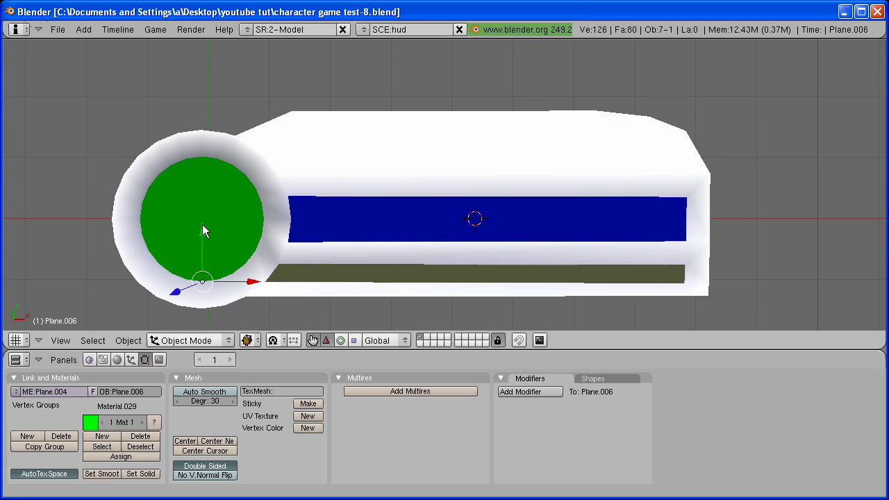
key(g)
right_click(225, 199)
right_click(382, 220)
key(g)
right_click(407, 214)
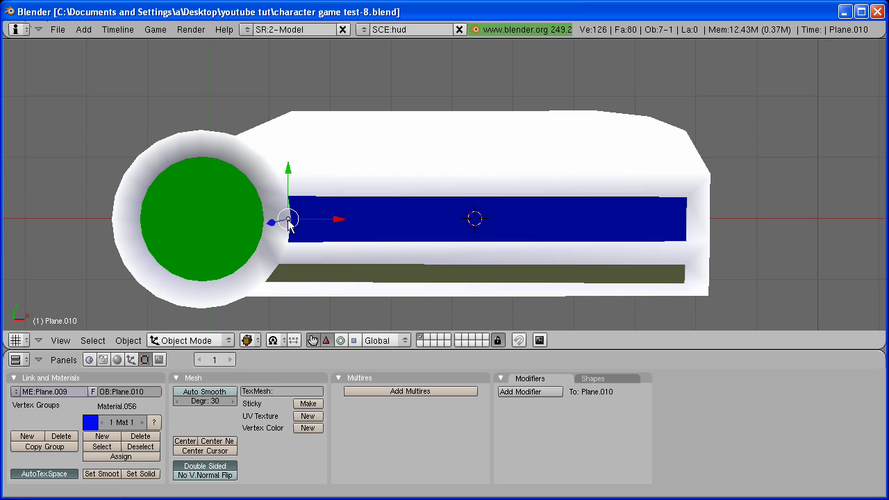
right_click(209, 261)
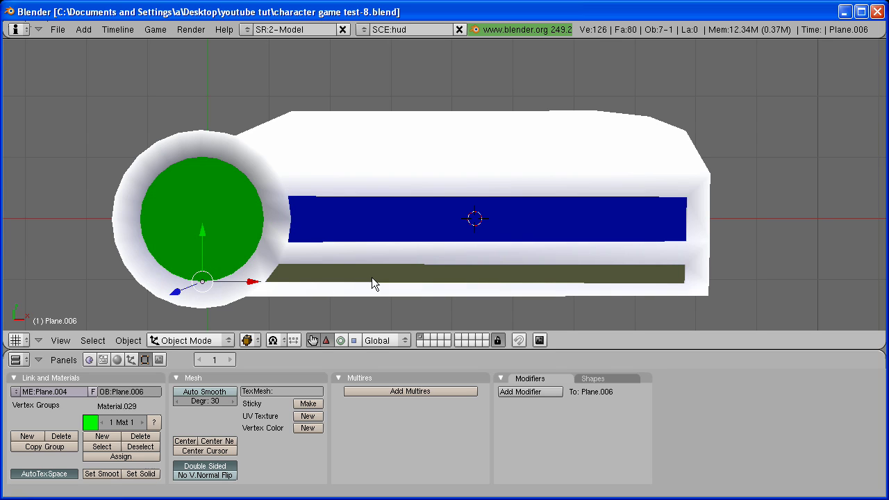
middle_drag(373, 284, 435, 242)
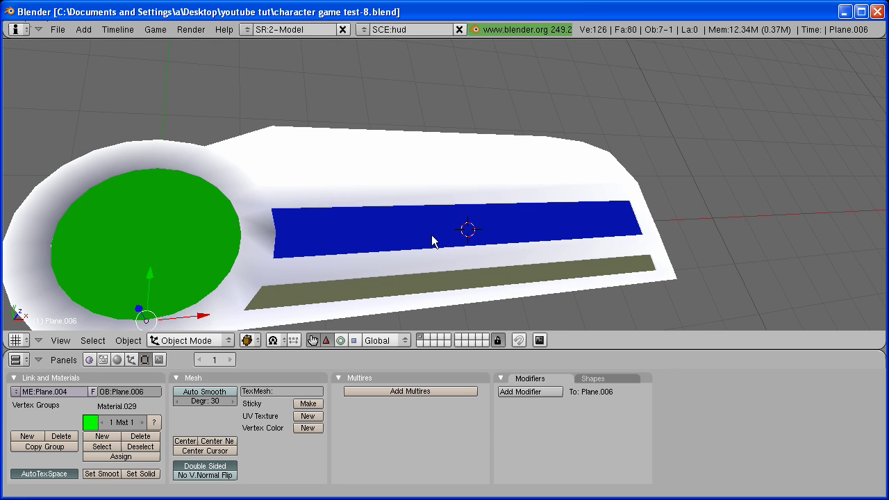
key(KP_7)
Add three loop cuts across the frame's end section beside the upper slot in Edit Mode.
shift+middle_drag(493, 204, 357, 201)
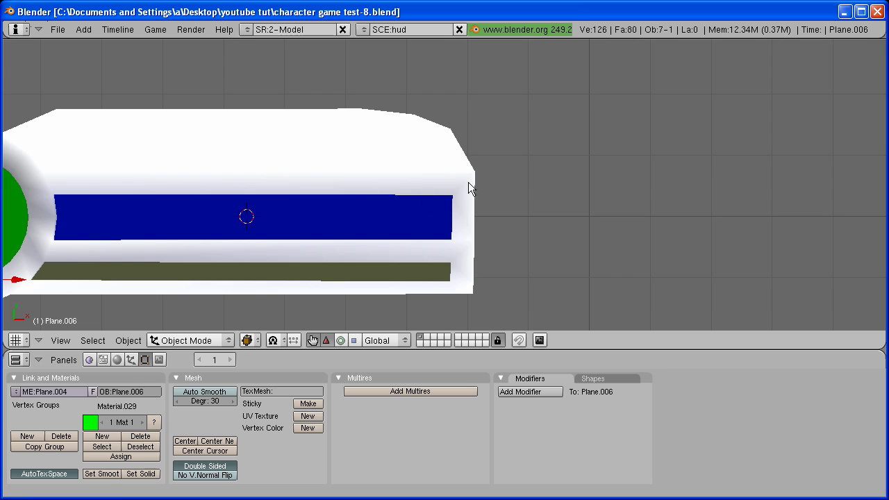
scroll(470, 259, up, 3)
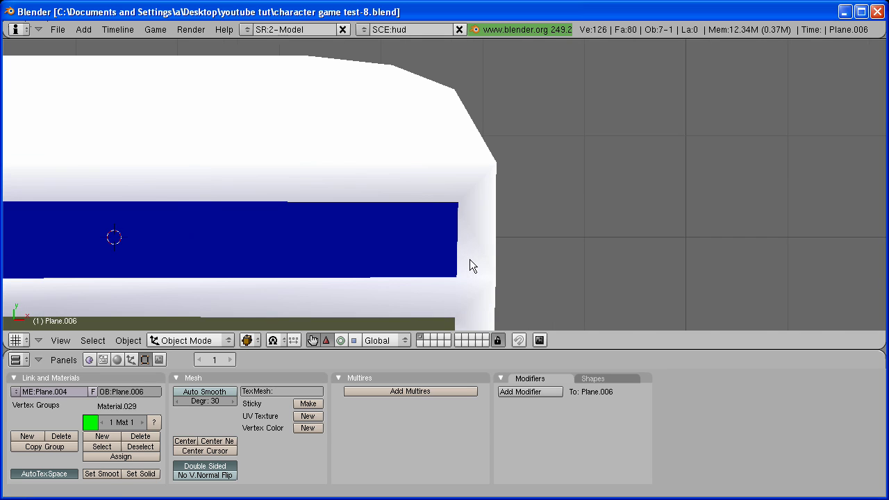
right_click(427, 198)
scroll(435, 198, up, 2)
key(Tab)
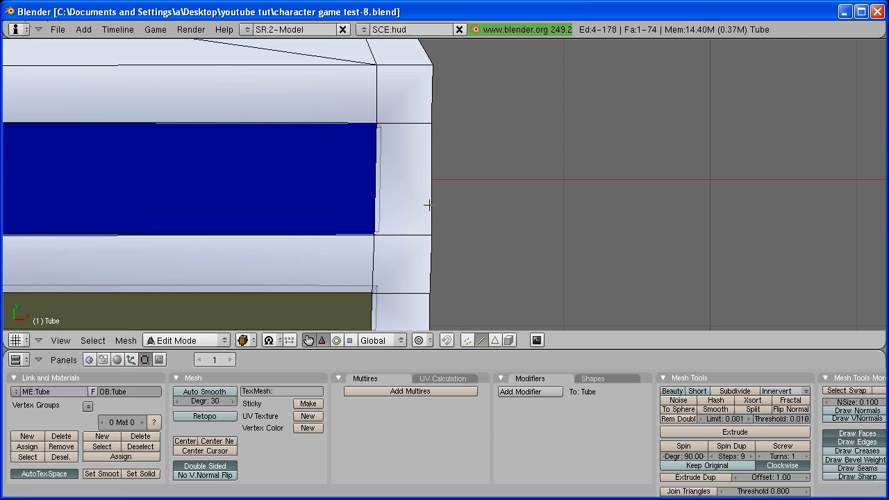
key(ctrl+r)
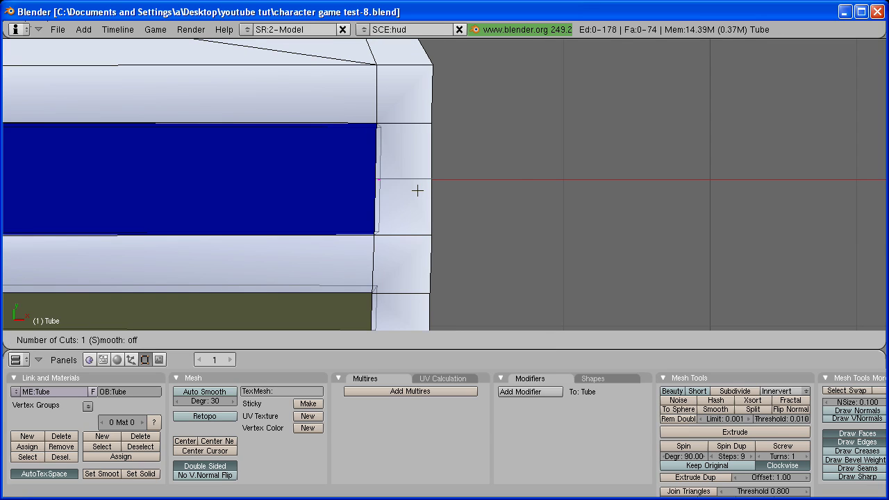
scroll(417, 191, up, 2)
click(417, 191)
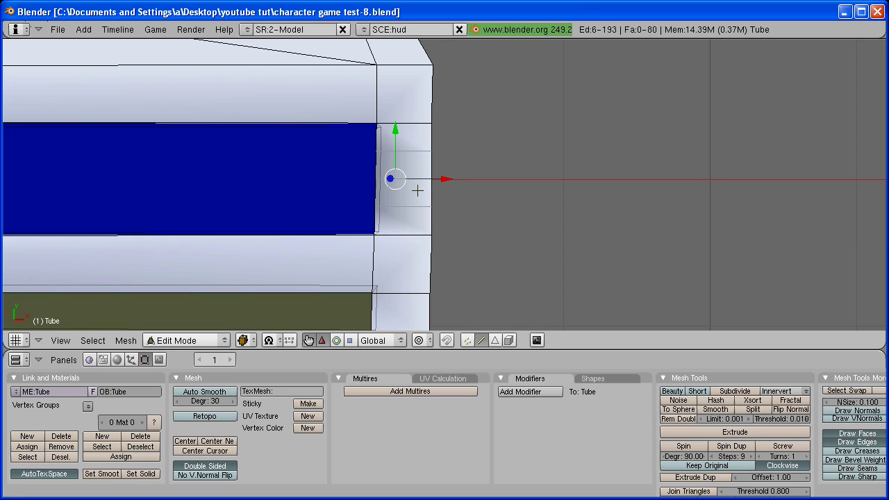
Switch to vertex selection and move the middle cut's vertices outward along X.
click(469, 342)
key(a)
key(b)
drag(447, 170, 362, 195)
key(g)
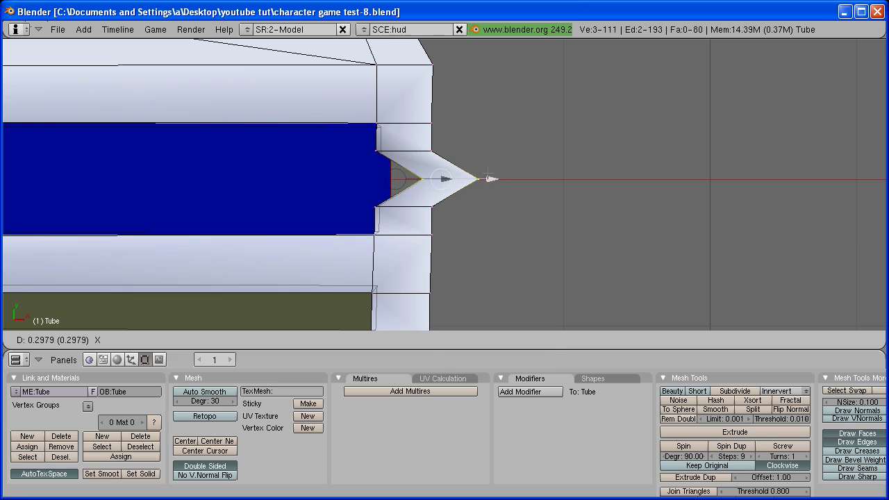
click(451, 146)
Move the vertex rows of the upper and lower cuts outward along X to widen the point into a bulge.
key(a)
key(b)
drag(443, 143, 488, 151)
click(484, 150)
key(a)
alt+right_click(399, 205)
key(g)
key(x)
drag(490, 204, 483, 206)
Pull the vertices of the bulge back inward along X to leave a shallow rounded end.
key(a)
key(b)
drag(485, 145, 401, 216)
key(g)
right_click(481, 178)
drag(481, 179, 460, 178)
key(a)
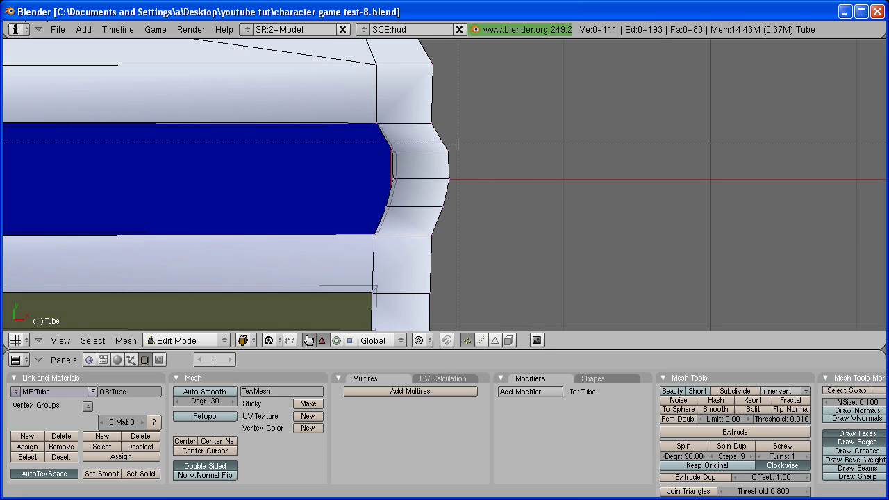
Reposition single vertices on the frame's outer edge around the bulge, pushing the upper ones outward and the lower one inward along X.
scroll(449, 242, down, 3)
shift+middle_drag(438, 214, 440, 194)
right_click(441, 193)
drag(479, 196, 482, 196)
right_click(434, 278)
drag(473, 275, 466, 253)
right_click(441, 259)
shift+middle_drag(464, 167, 460, 224)
right_click(434, 182)
drag(477, 183, 484, 185)
Pull the middle vertex row of the bulge slightly inward along X.
ctrl+middle_drag(474, 197, 456, 224)
key(a)
key(b)
drag(455, 223, 389, 236)
drag(463, 227, 457, 227)
Nudge the frame's outer vertices below the bulge and beside the lower slot inward along X to taper the end.
scroll(457, 227, down, 4)
key(Tab)
key(Tab)
scroll(457, 233, up, 3)
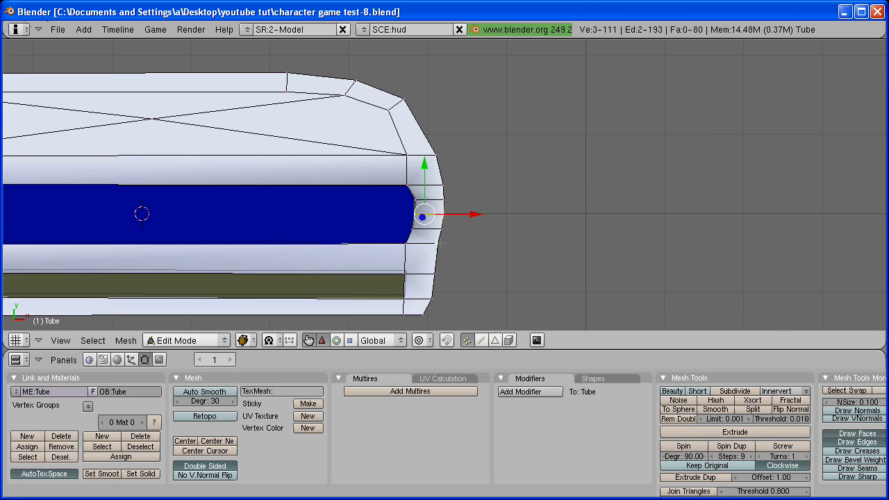
key(g)
key(x)
drag(468, 243, 467, 243)
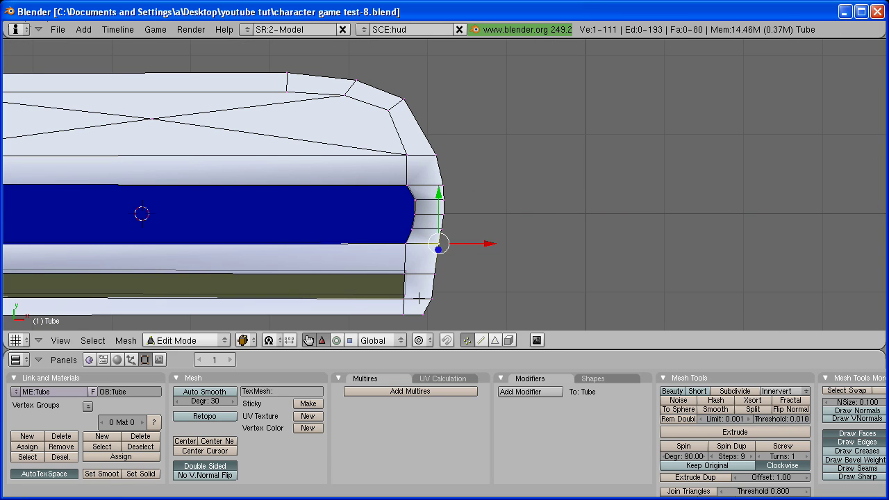
right_click(426, 299)
drag(473, 300, 470, 301)
key(Return)
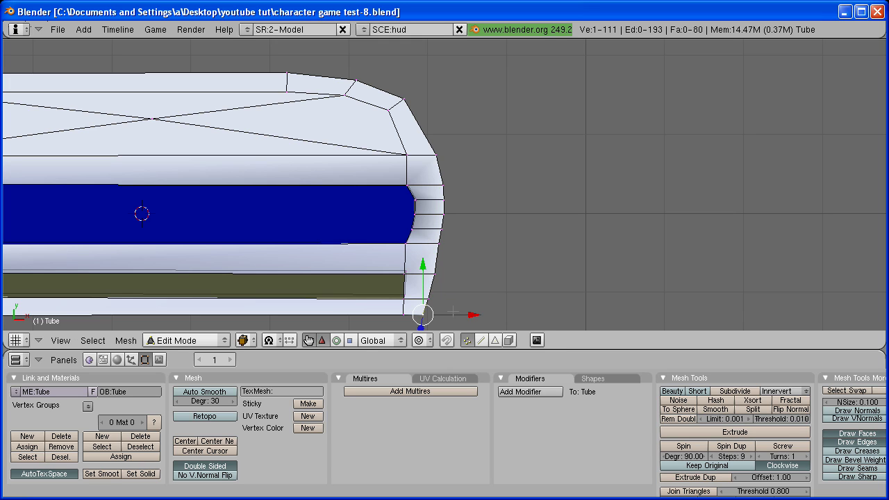
Adjust the outer-edge vertex just above the upper slot along X and return to Object Mode.
key(Tab)
scroll(468, 231, down, 2)
scroll(464, 235, up, 3)
key(Tab)
right_click(435, 157)
key(g)
key(x)
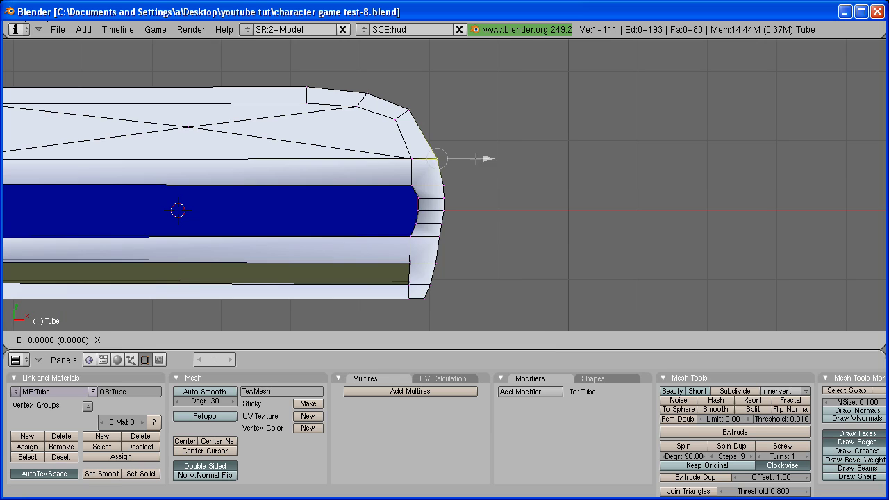
key(Return)
key(Tab)
scroll(421, 209, up, 4)
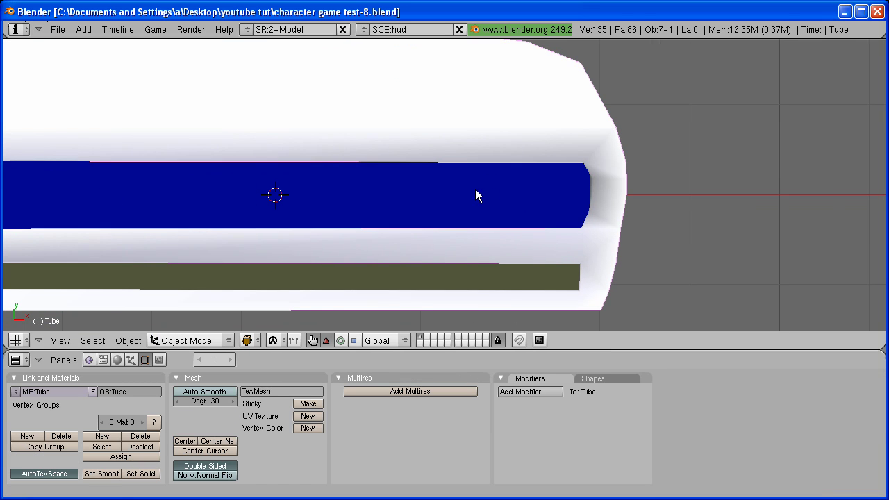
right_click(489, 194)
right_click(508, 202)
scroll(433, 201, down, 2)
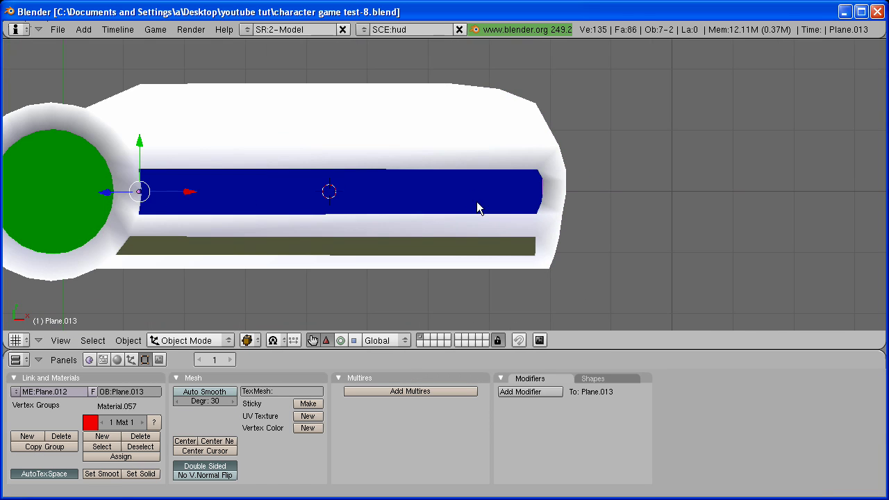
key(s)
key(x)
key(Escape)
scroll(612, 198, up, 2)
shift+middle_drag(612, 198, 512, 184)
key(Tab)
key(Tab)
Refine the frame's outer vertices beside the upper slot's top corner to smooth the rounded end, then leave Edit Mode.
right_click(553, 186)
key(Tab)
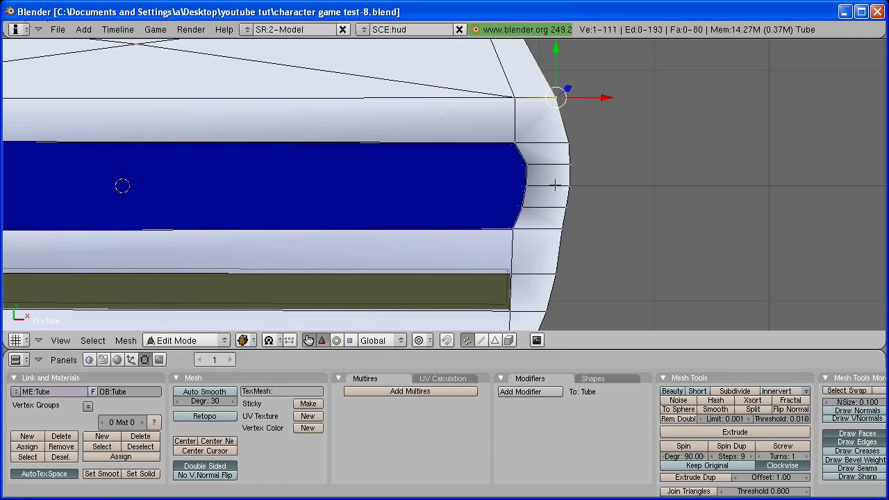
key(b)
drag(578, 158, 579, 188)
click(582, 170)
key(a)
key(b)
drag(577, 135, 538, 152)
drag(602, 142, 600, 185)
key(Tab)
scroll(576, 205, down, 5)
scroll(521, 208, up, 2)
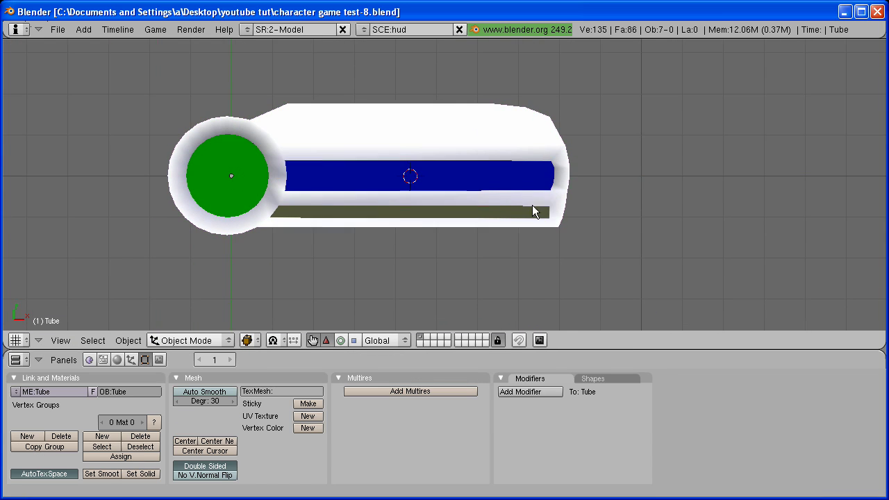